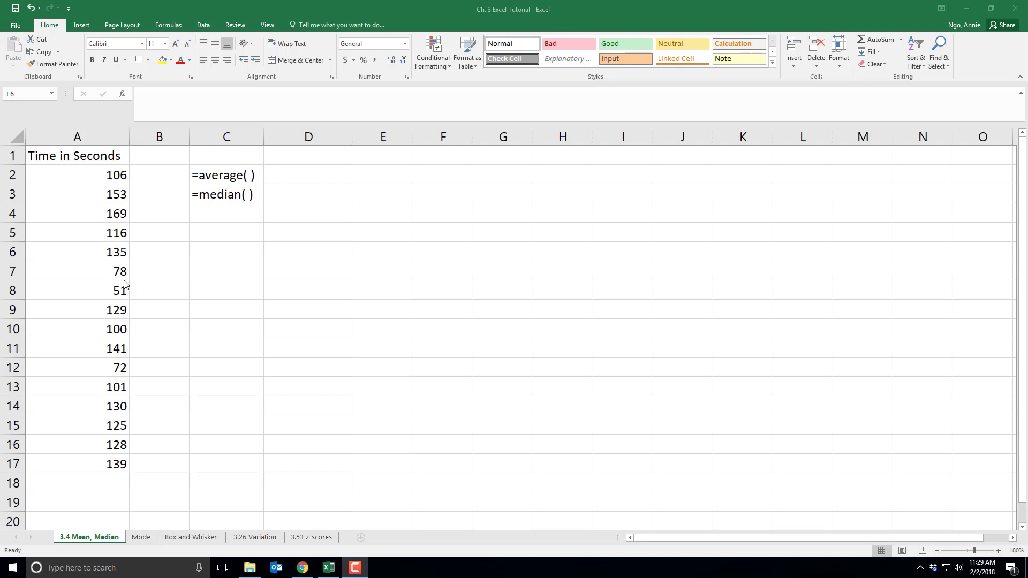
- Enter =AVERAGE(A2:A17) in D2 to get the mean time of 117.0625
click(319, 178)
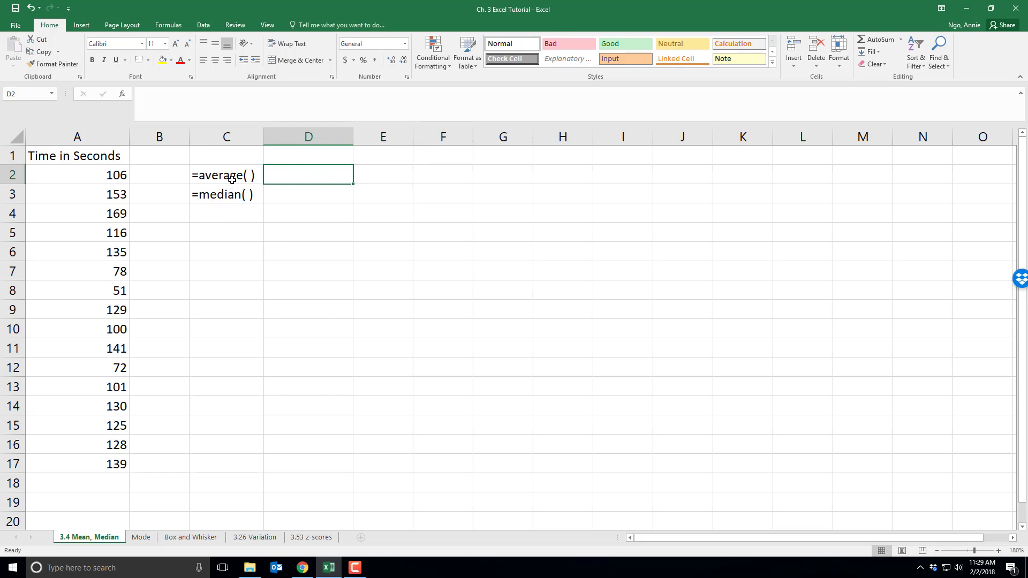
double_click(307, 177)
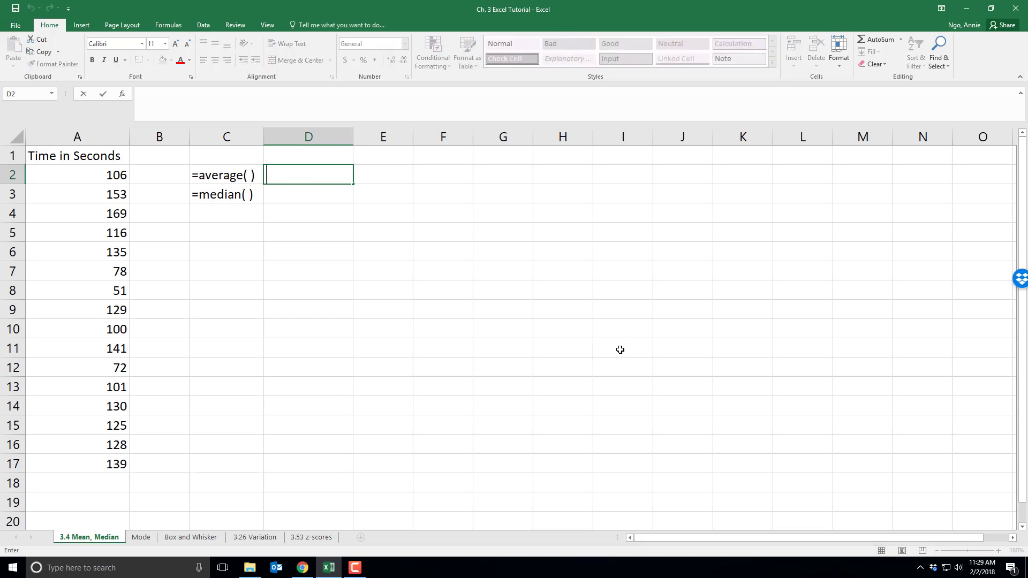
text(=)
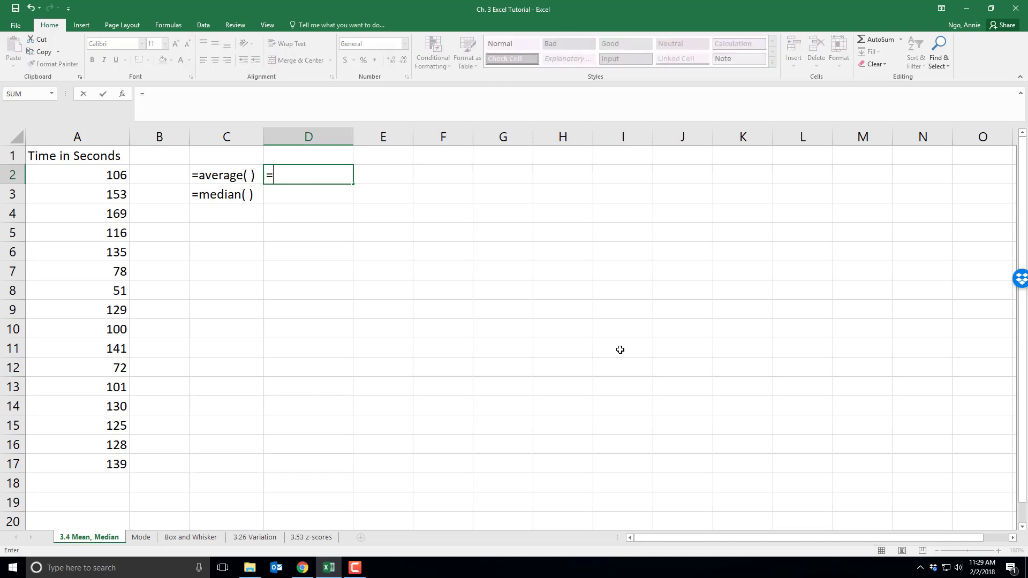
text(aver)
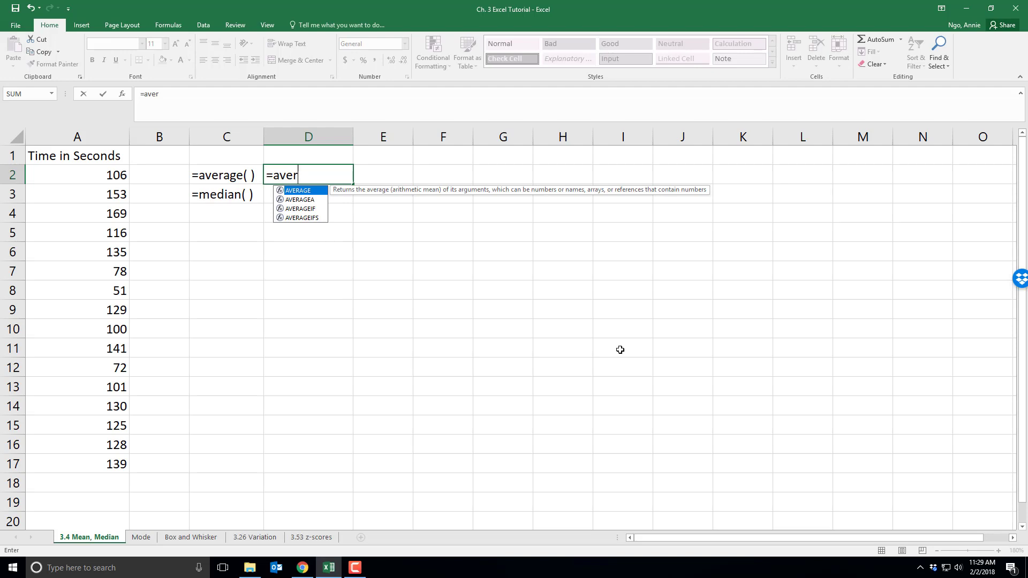
double_click(305, 192)
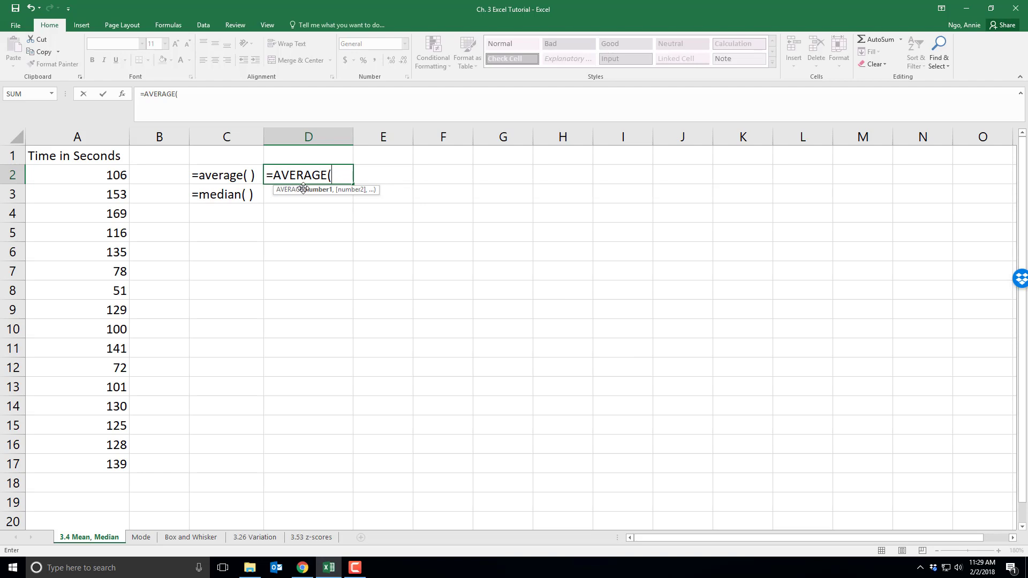
key(BackSpace)
key(BackSpace)
key(BackSpace)
key(BackSpace)
key(BackSpace)
key(BackSpace)
text(ERAGE)
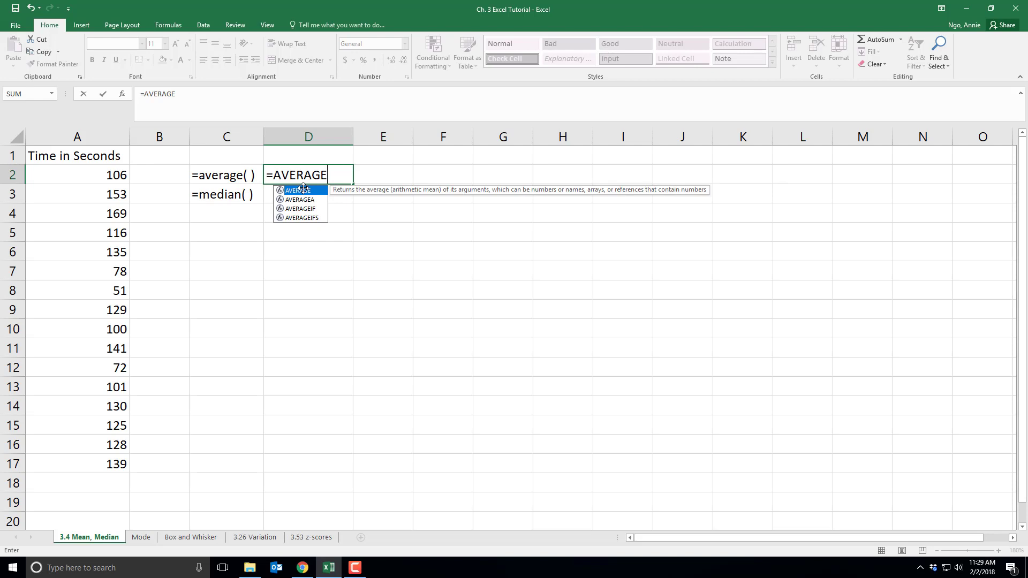
text(()
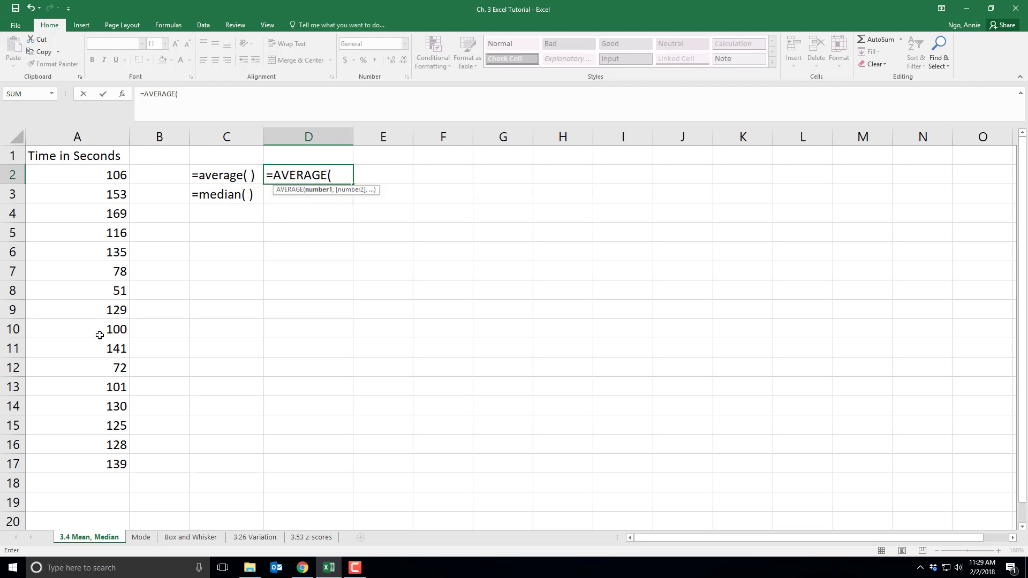
click(84, 176)
drag(84, 176, 70, 463)
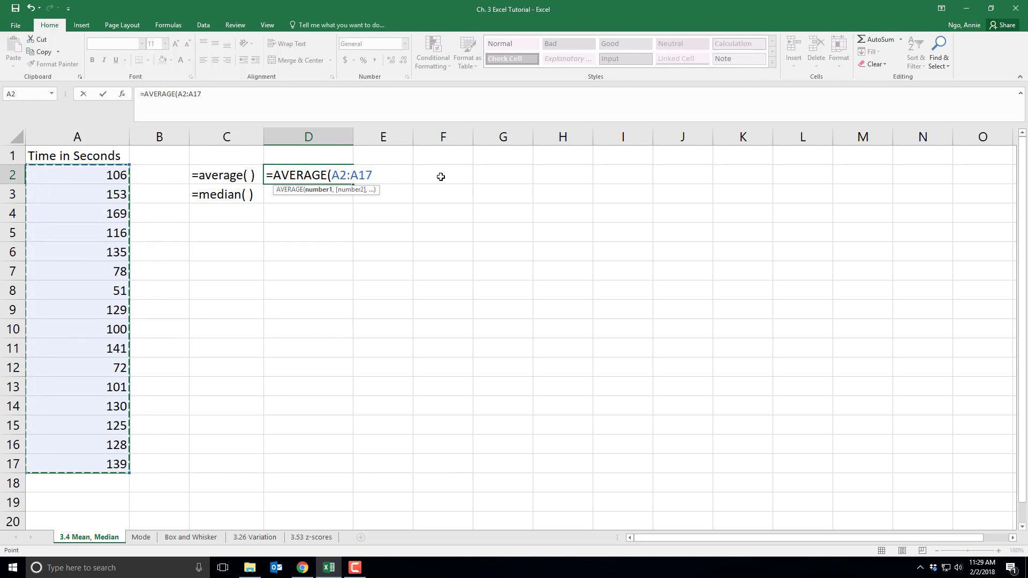
text())
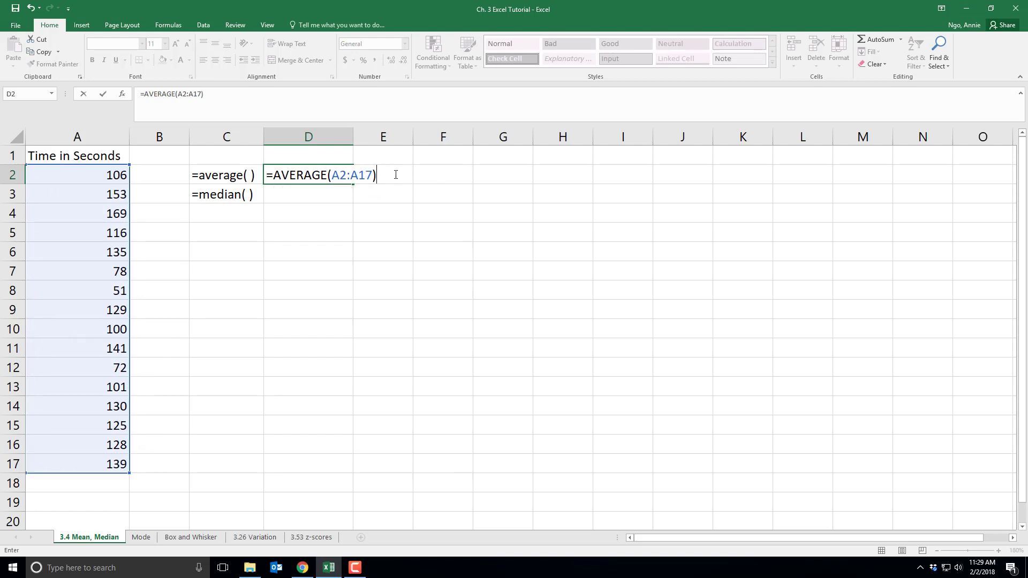
key(Return)
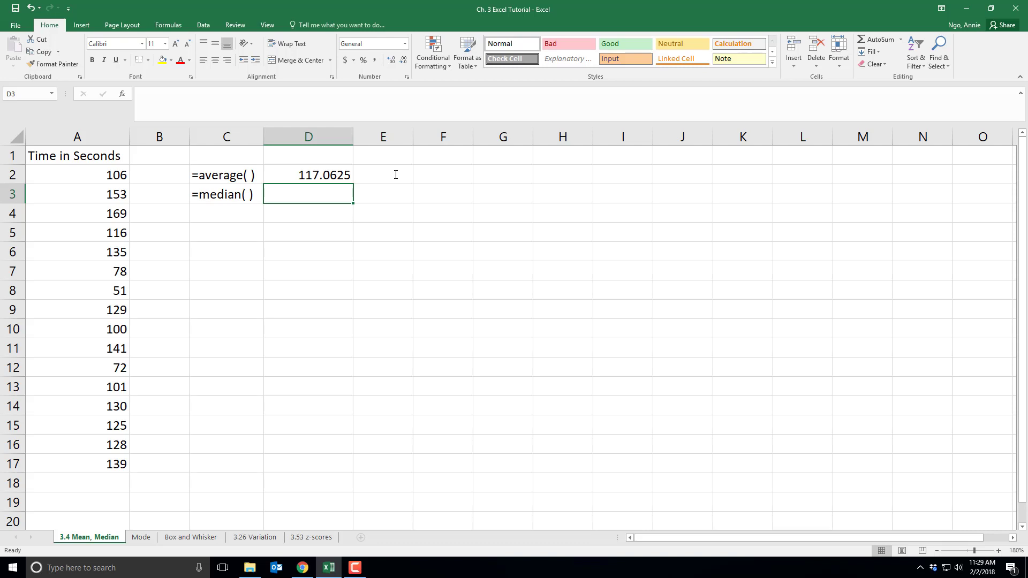
- Enter =MEDIAN(A2:A17) in D3, giving a median time of 126.5
click(339, 175)
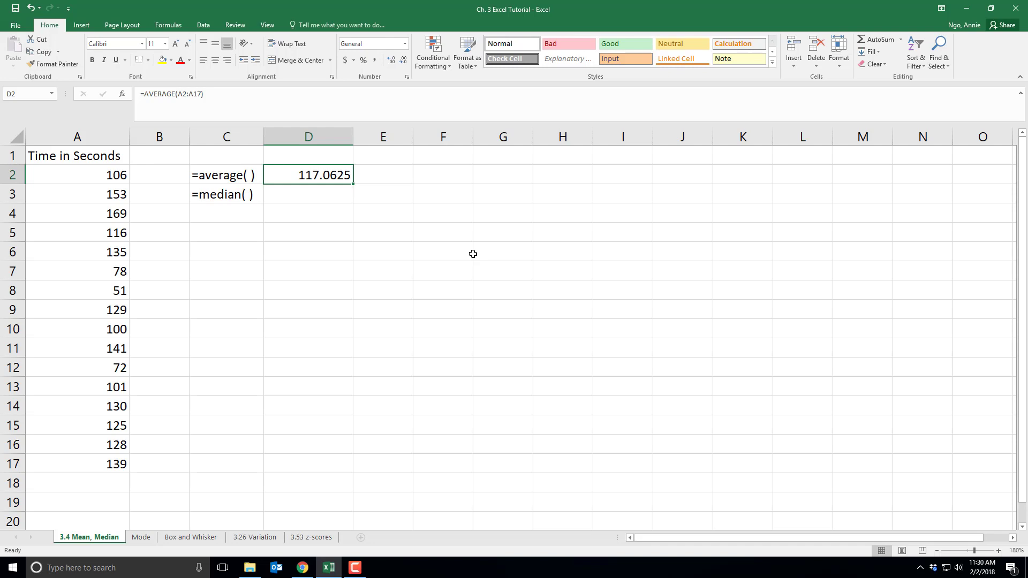
click(375, 247)
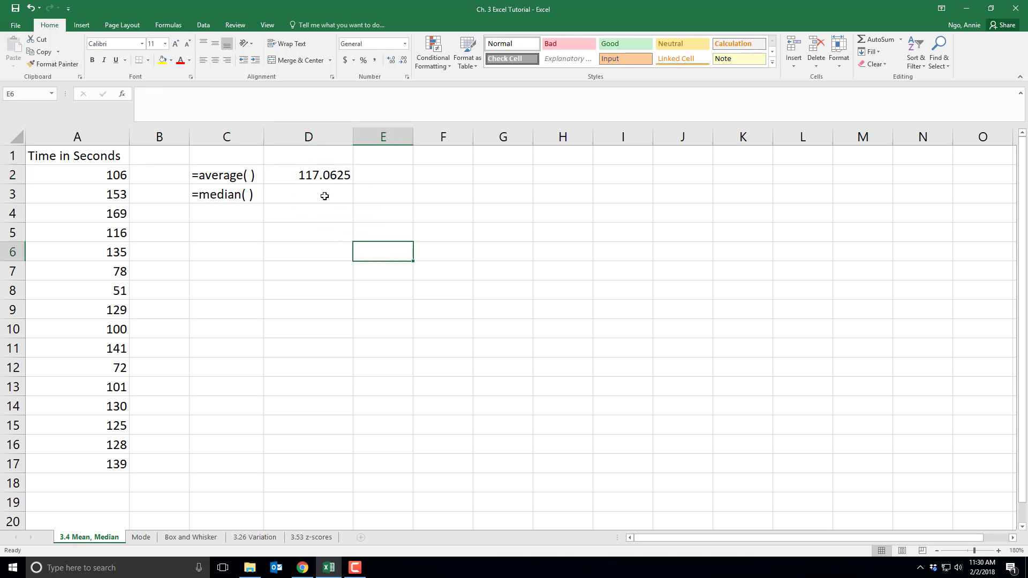
click(325, 195)
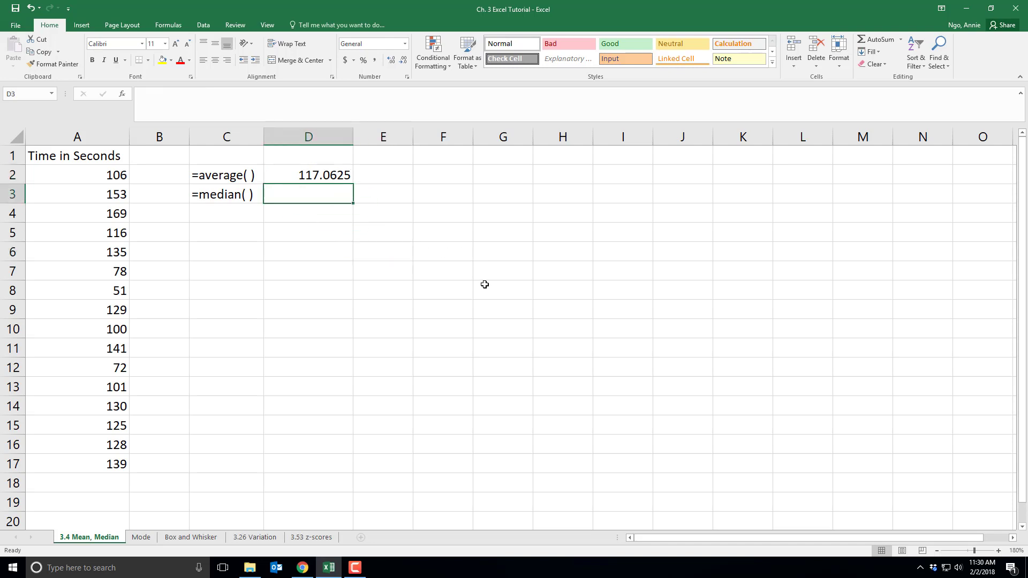
text(=median)
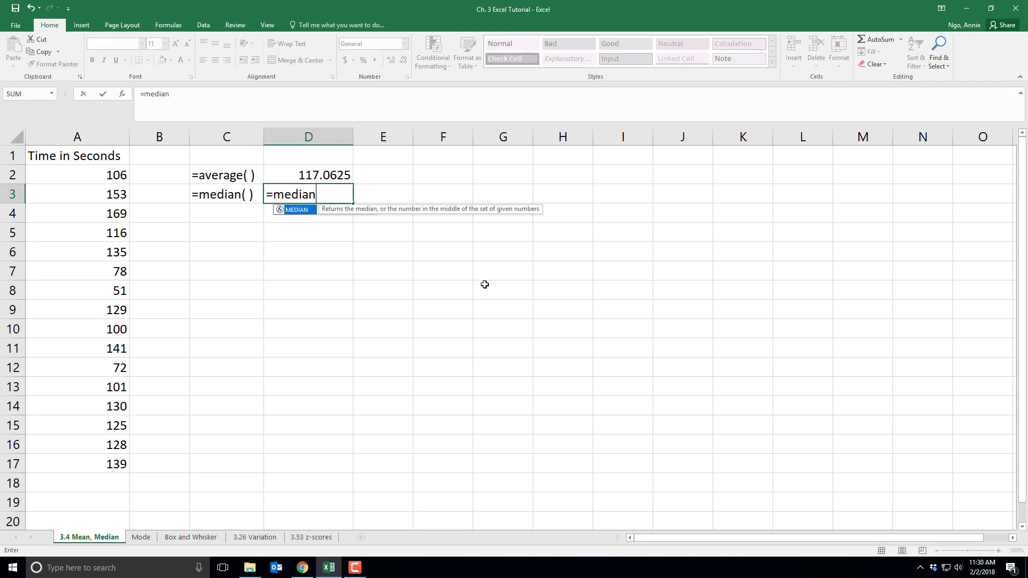
text(()
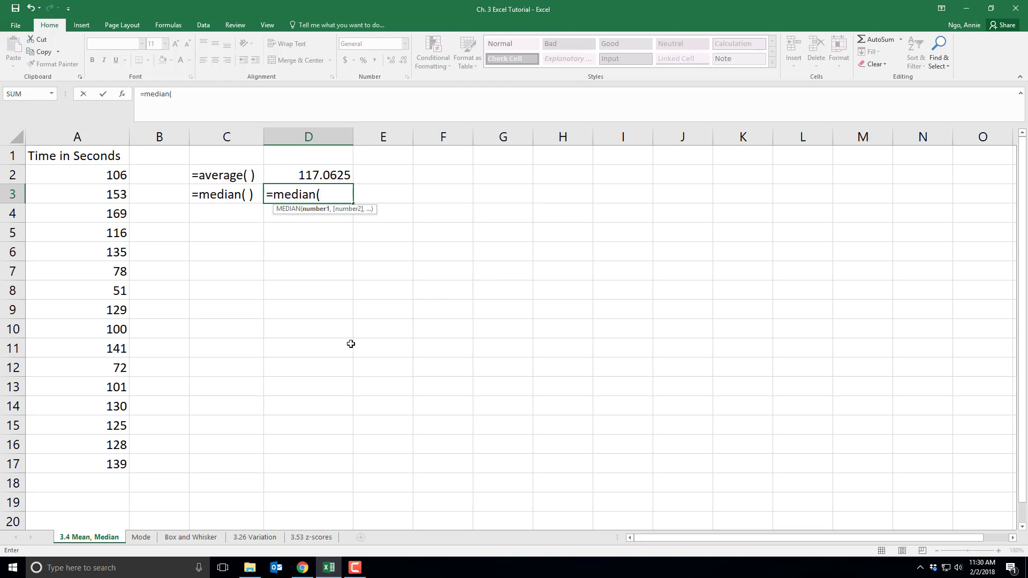
drag(77, 174, 79, 464)
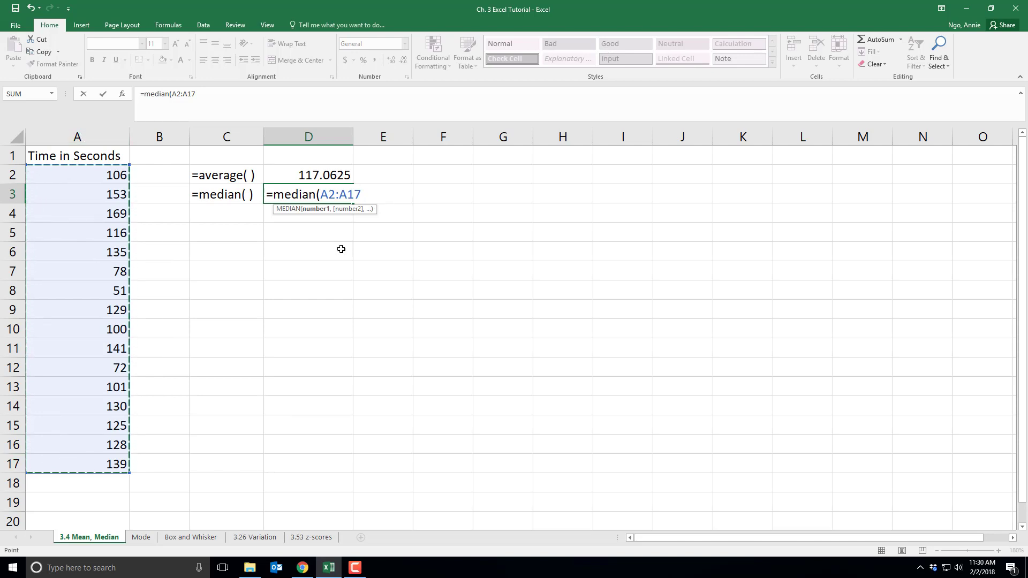
text())
key(Return)
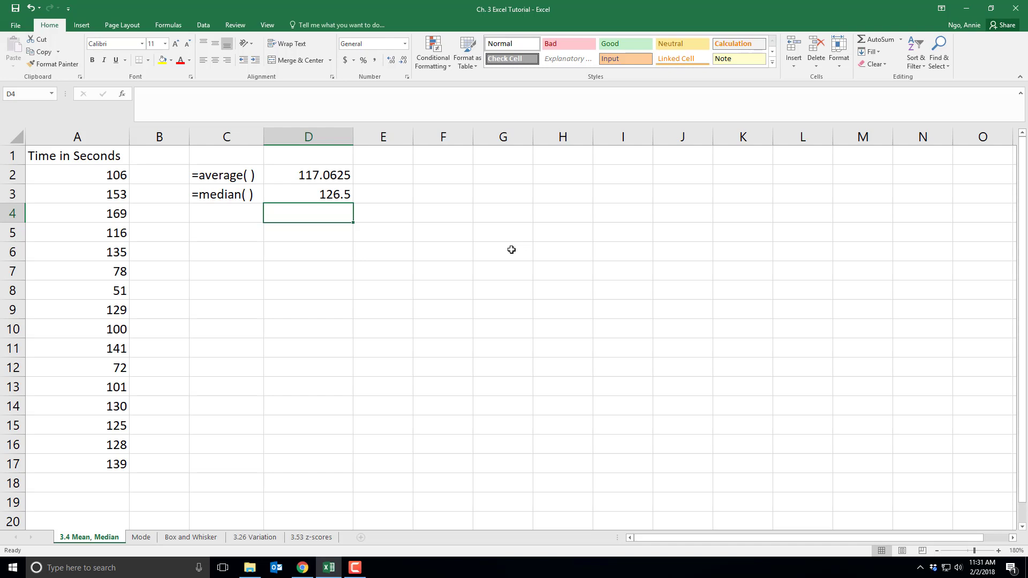
- On the Mode sheet, widen column C to fit the mode label
click(141, 538)
click(263, 250)
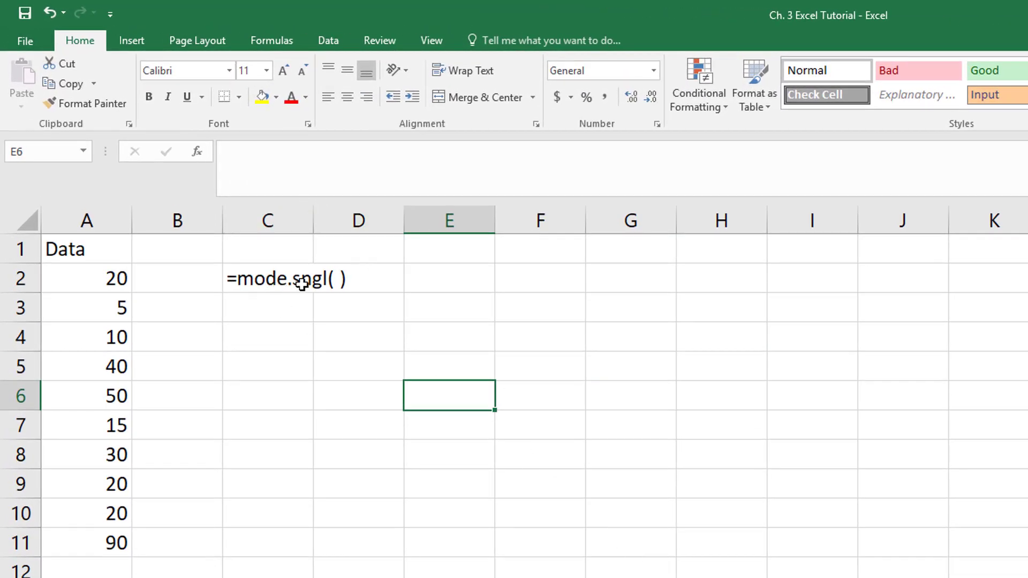
drag(312, 217, 359, 217)
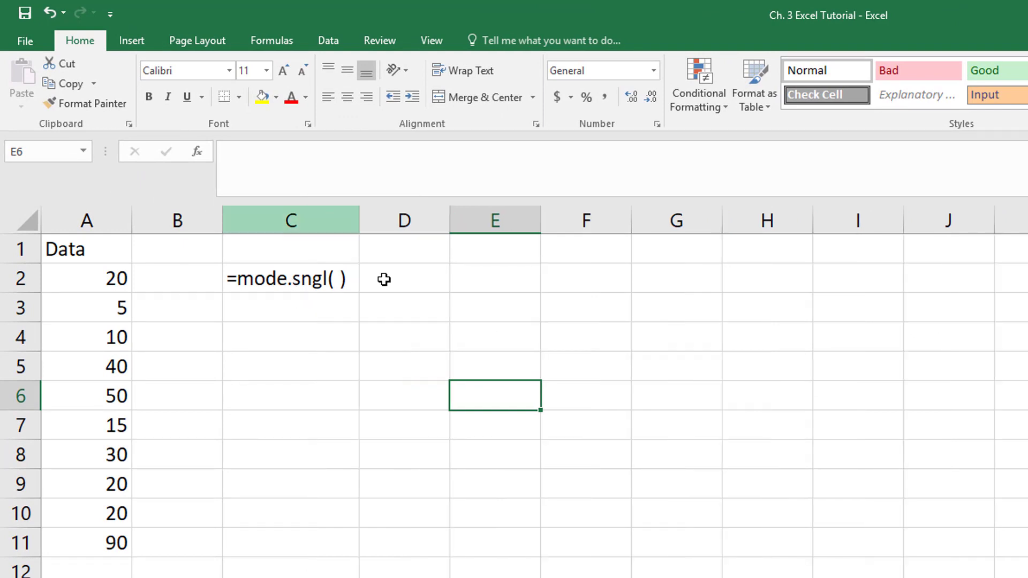
- Enter =MODE.SNGL(A2:A11) in D2, returning a mode of 20
double_click(413, 283)
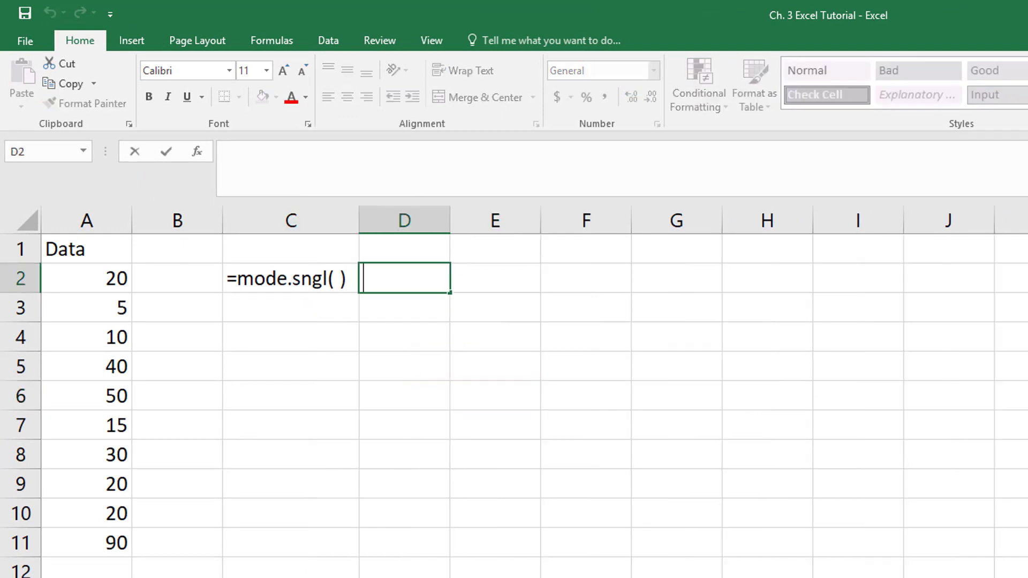
text(=mode.)
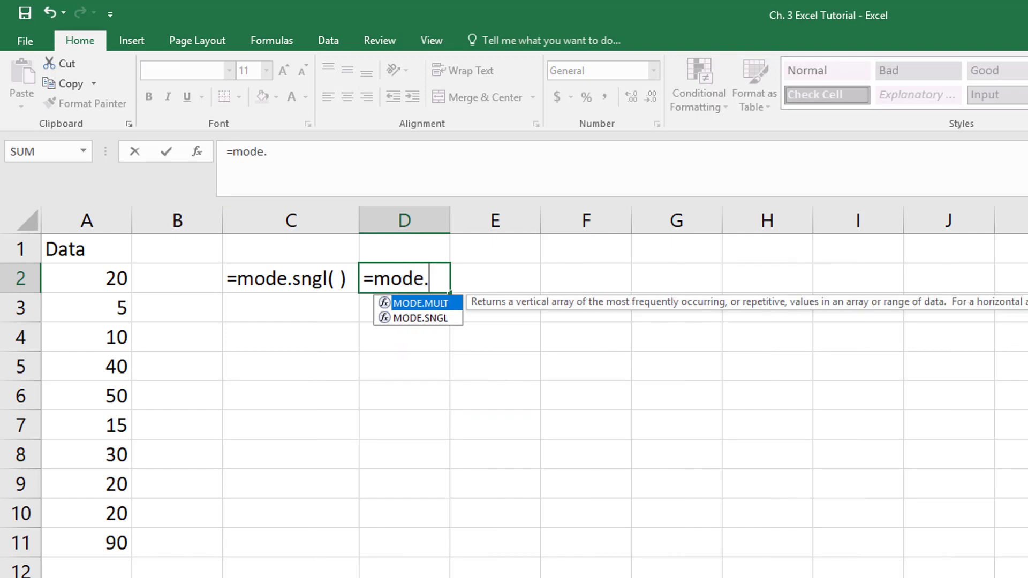
text(sngl)
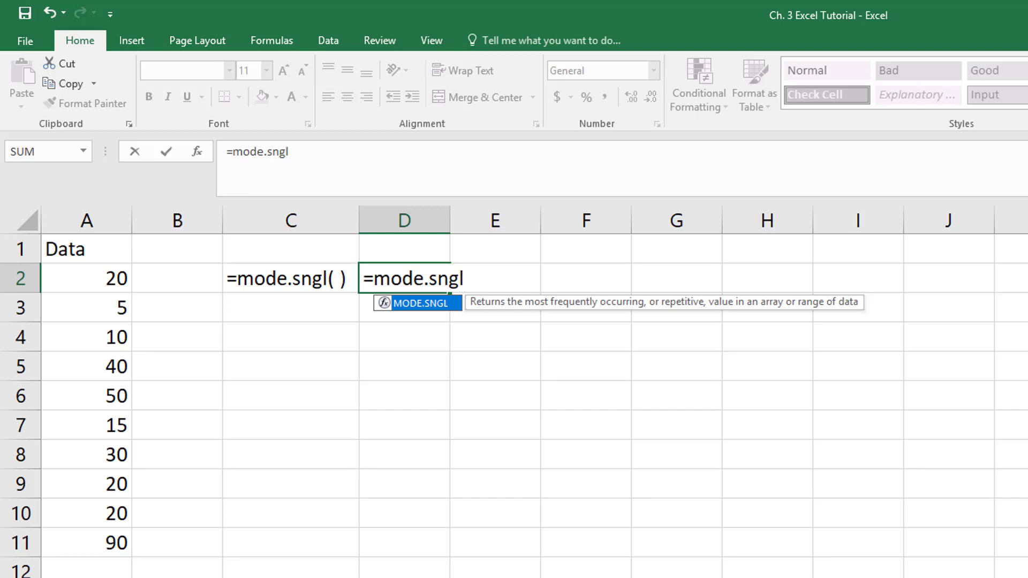
text(()
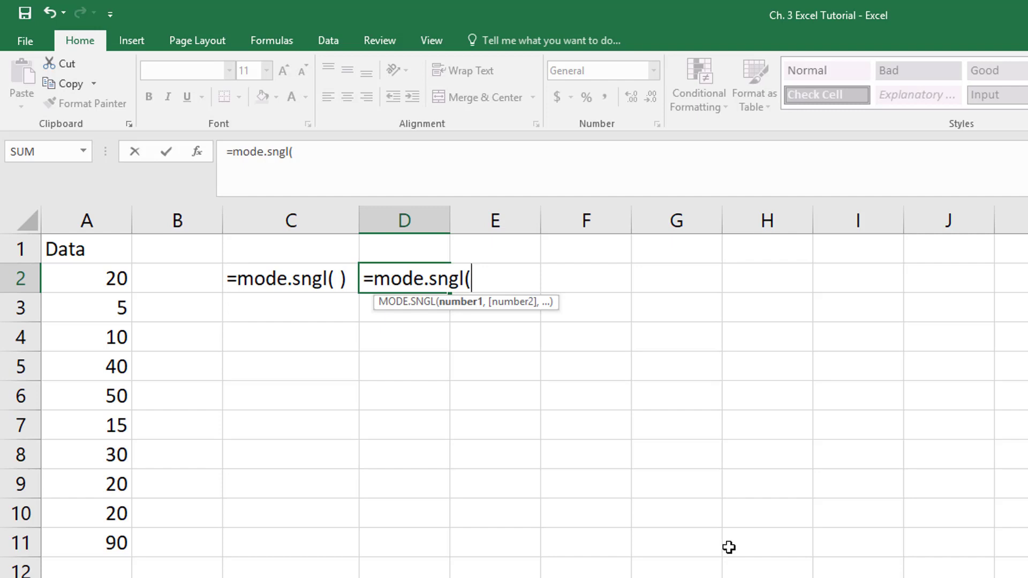
drag(87, 278, 67, 539)
text())
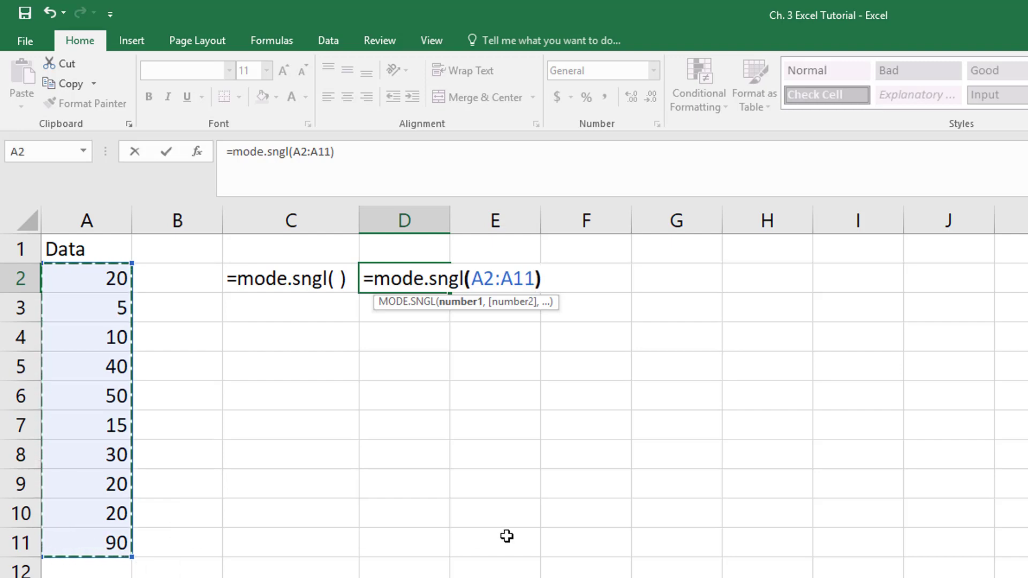
key(Return)
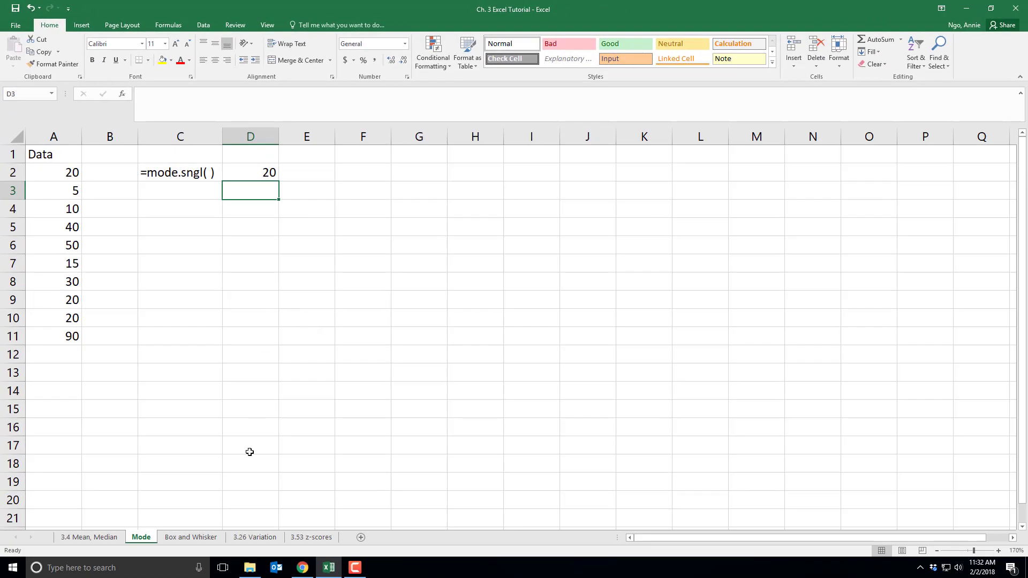
- On the Box and Whisker sheet, select the Miles column data down to A46
click(186, 537)
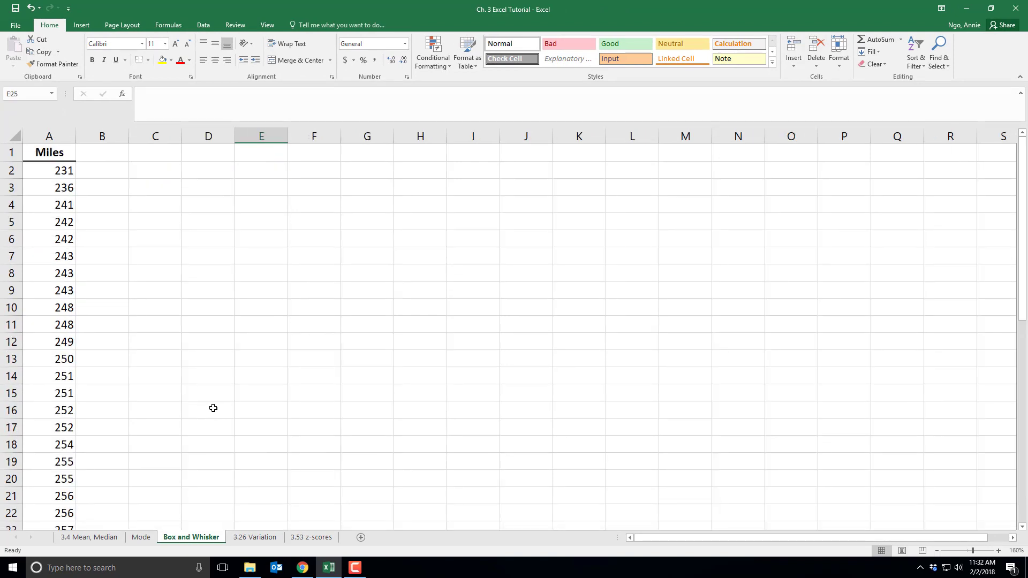
click(54, 155)
scroll(56, 423, down, 14)
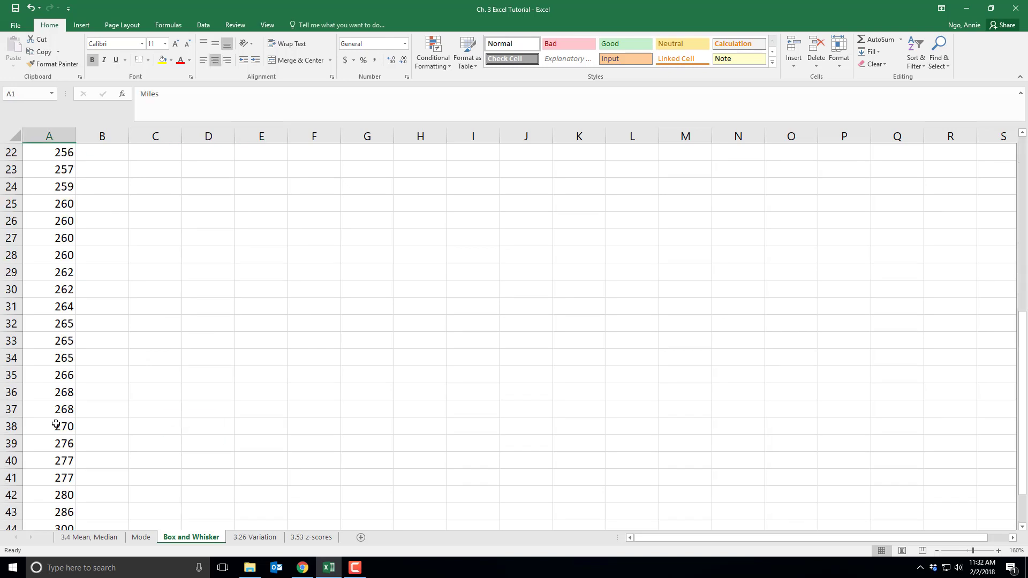
scroll(57, 420, up, 2)
shift+click(57, 306)
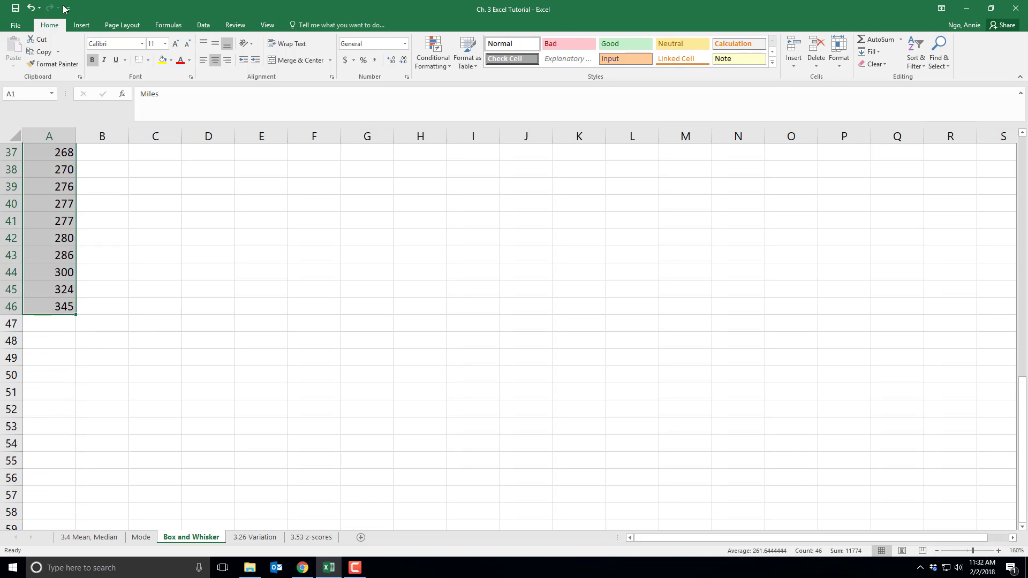
click(86, 26)
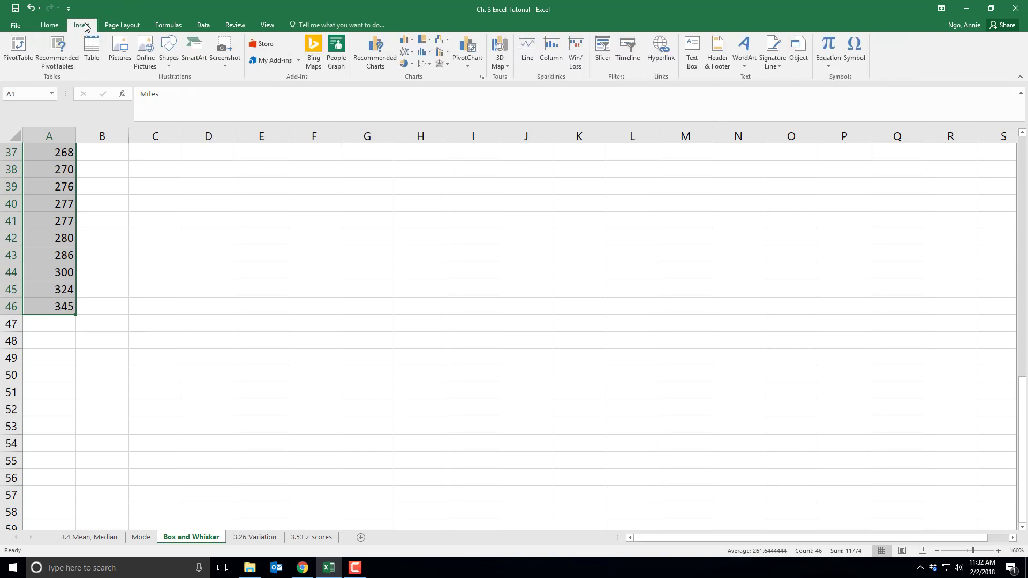
- Insert a Box and Whisker statistic chart of the selected Miles values
click(430, 54)
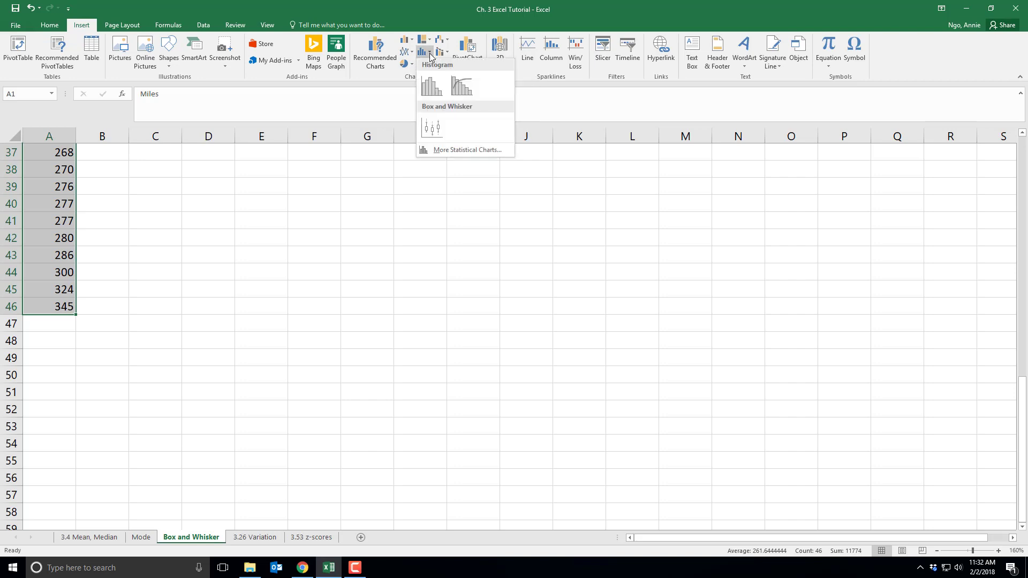
click(434, 128)
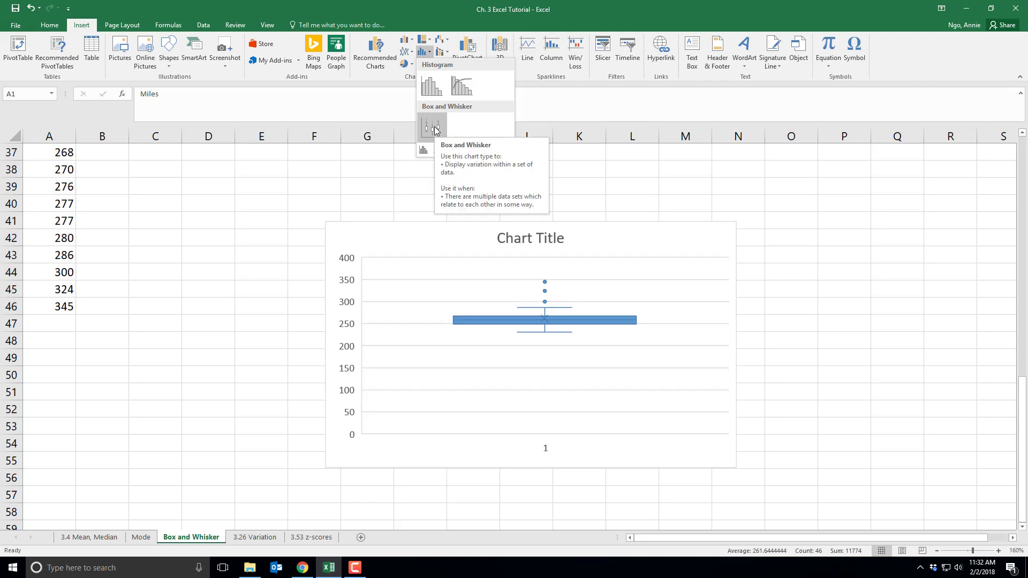
click(435, 129)
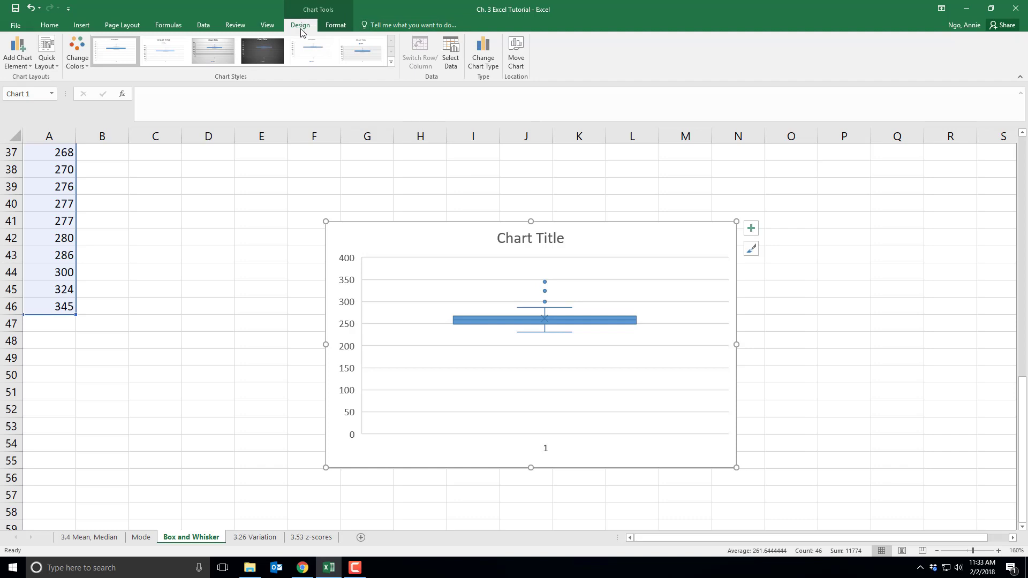
- Add primary horizontal and primary vertical axis titles to the box plot
click(21, 64)
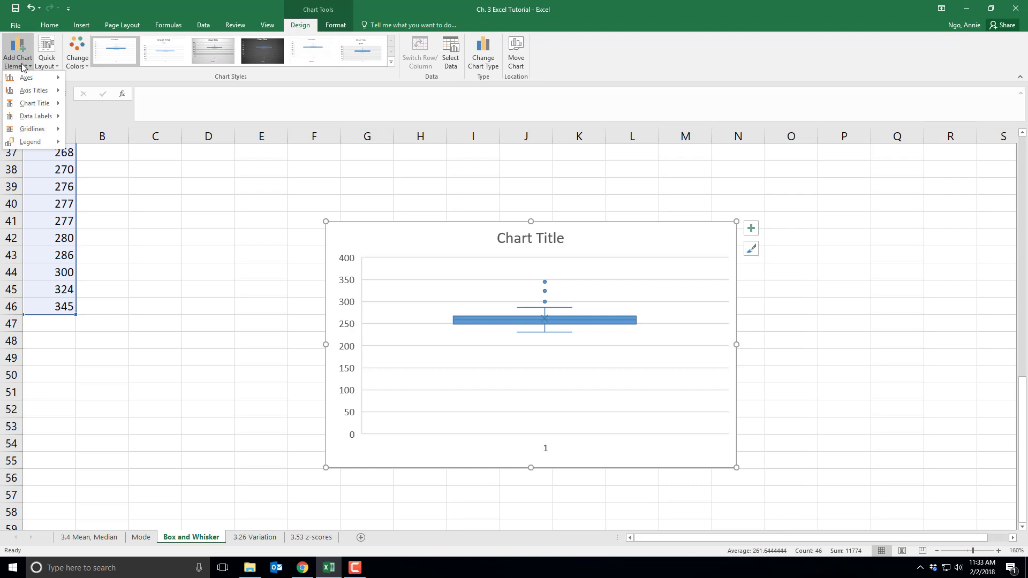
mouse_move(34, 91)
click(110, 97)
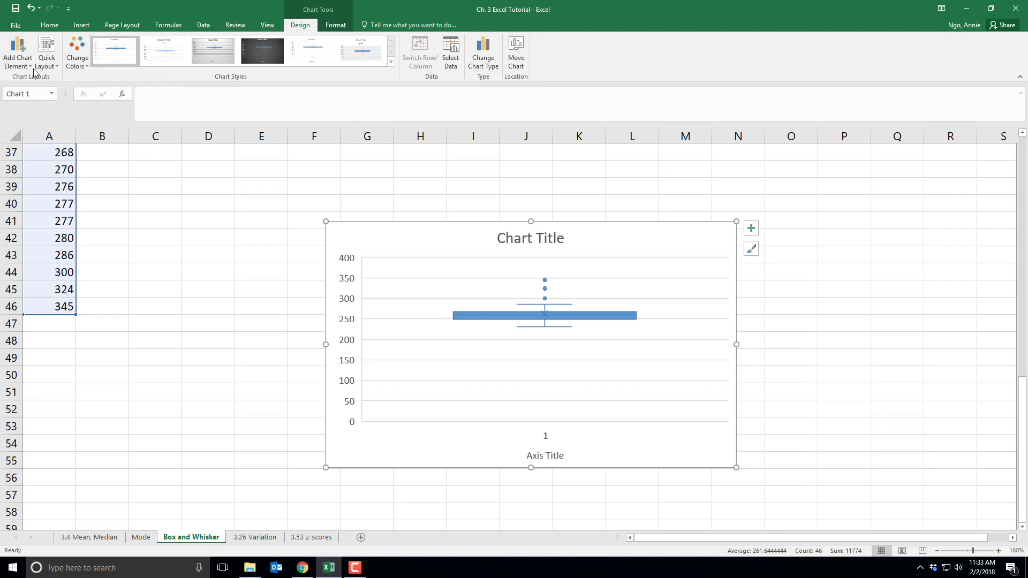
click(33, 70)
click(92, 119)
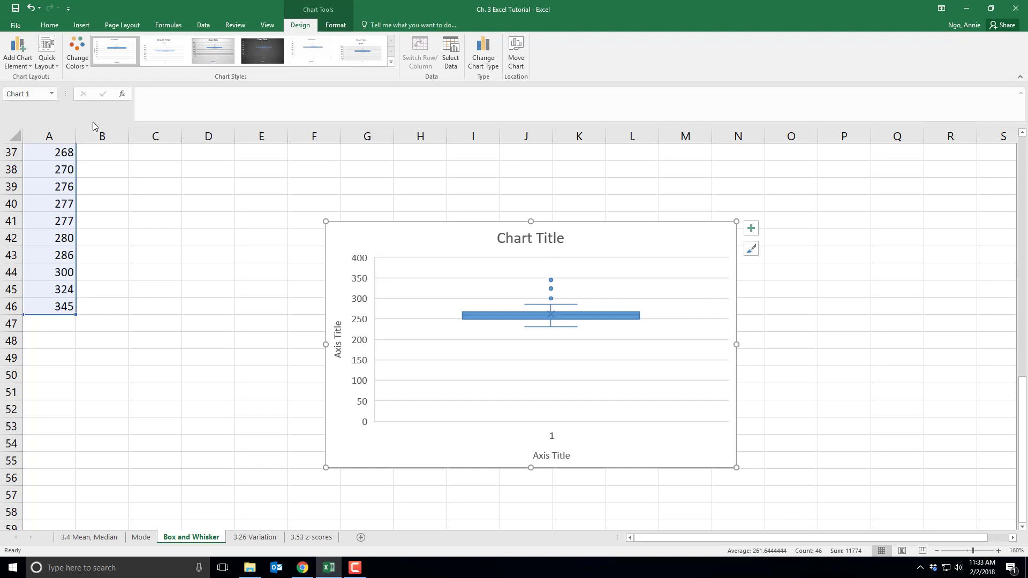
- Delete the horizontal category axis showing the label 1
click(556, 439)
key(Delete)
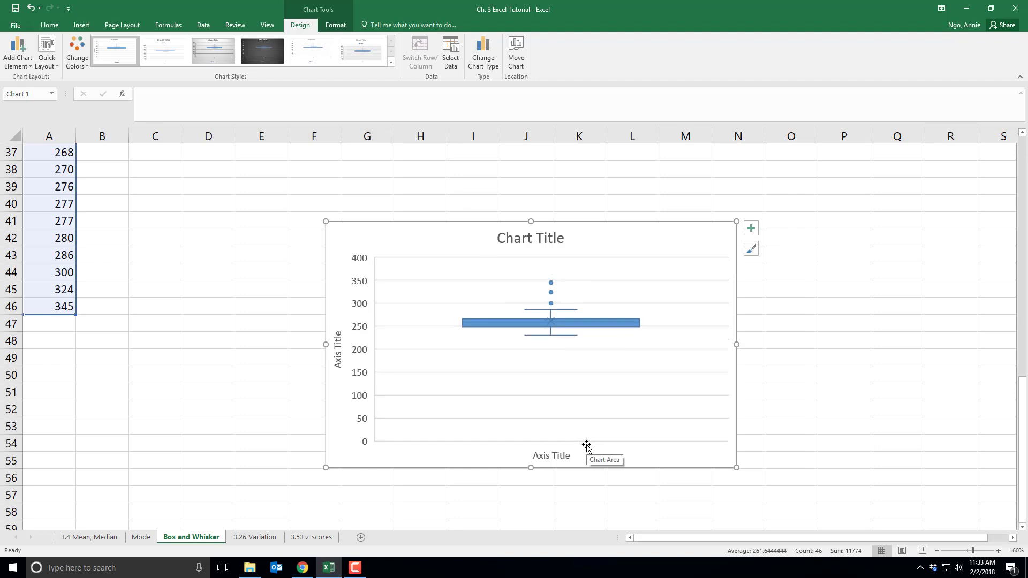
key(Escape)
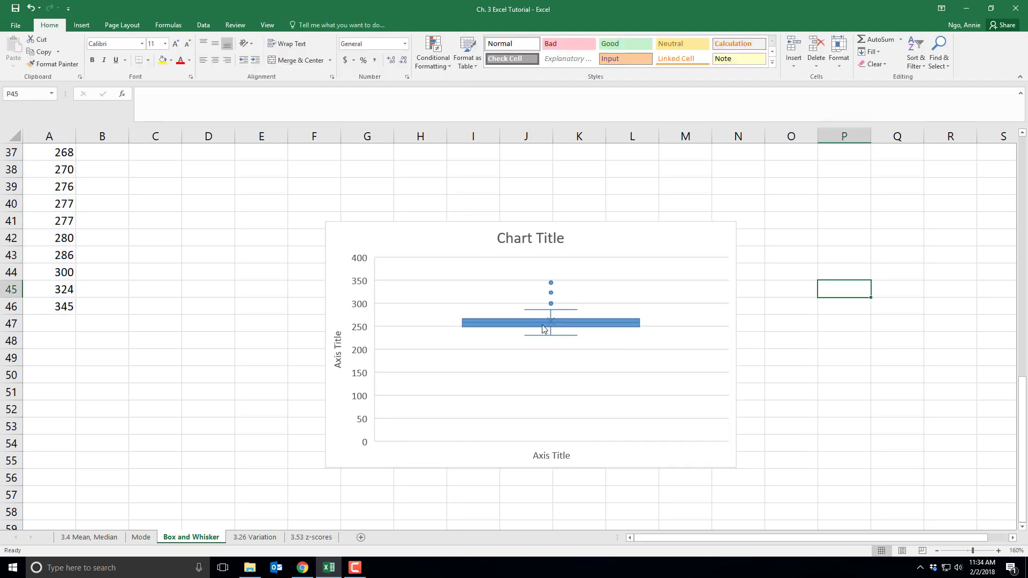
right_click(570, 324)
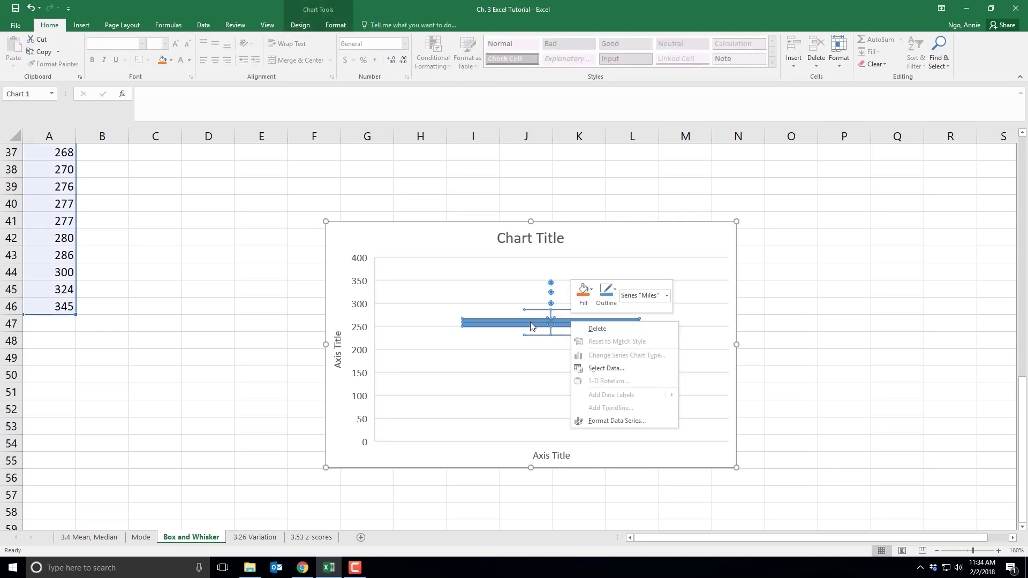
click(609, 421)
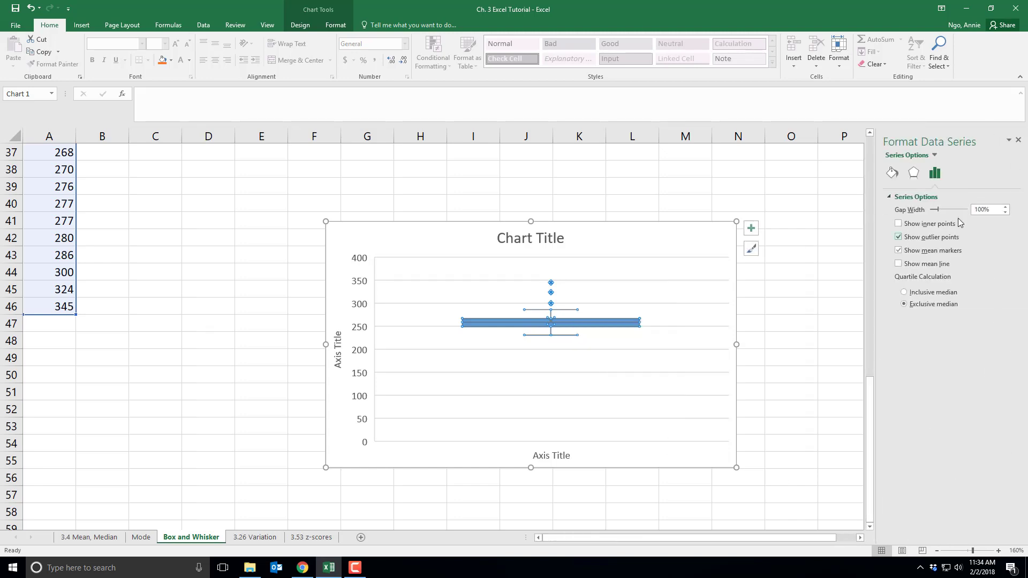
click(1018, 140)
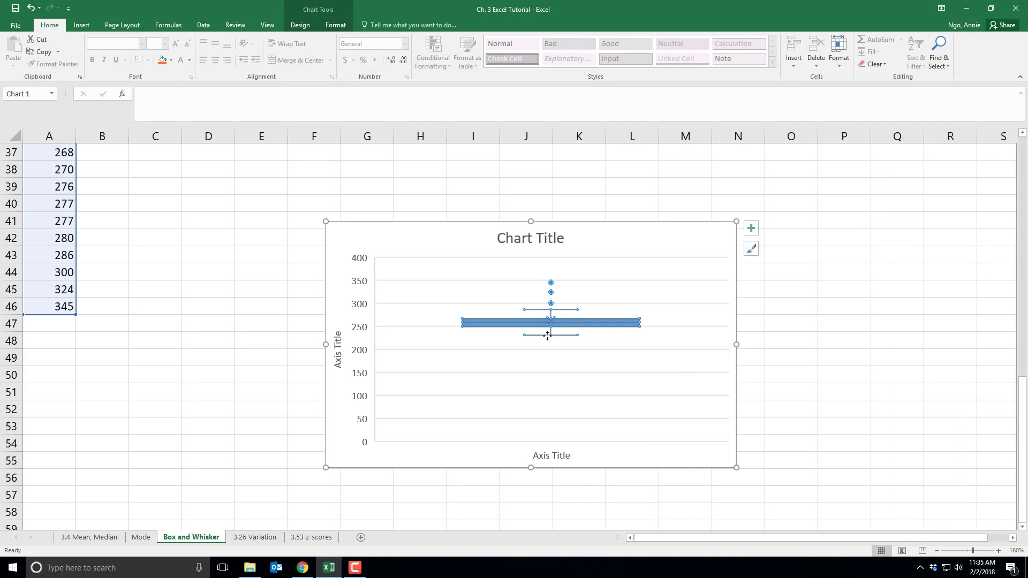
click(490, 347)
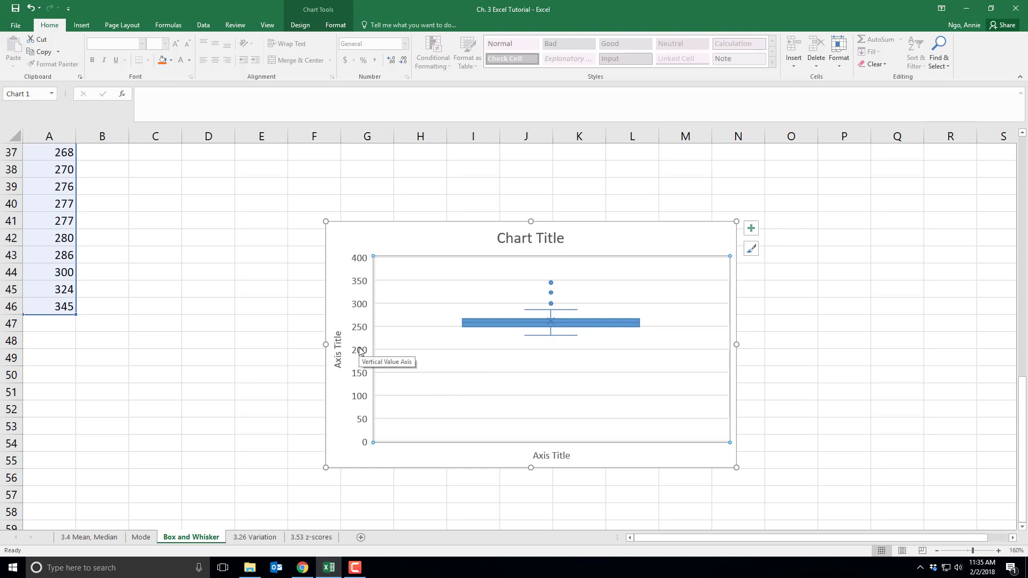
- Rename the vertical axis title to 'Miles Between Fill-Ups'
double_click(339, 347)
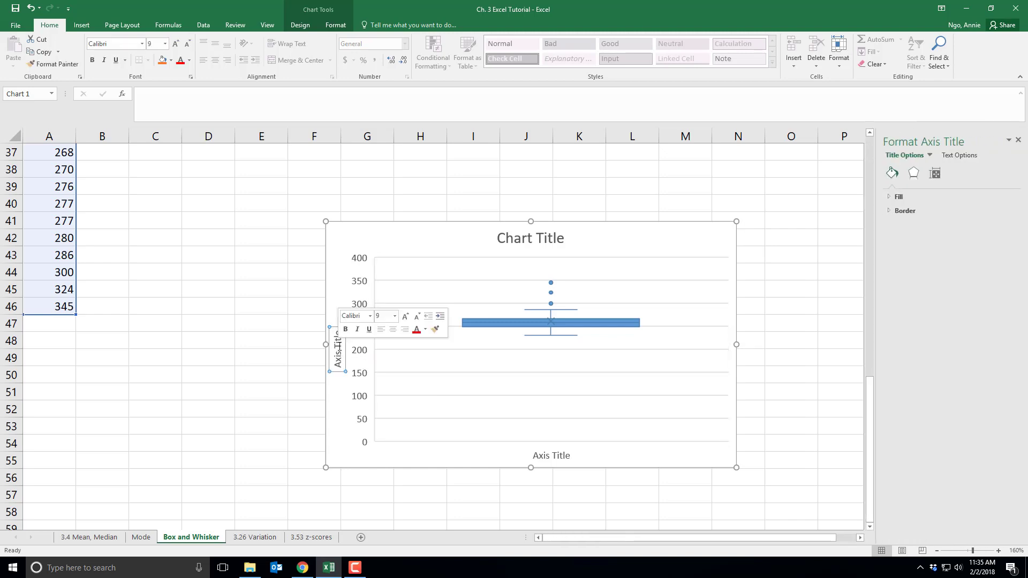
triple_click(339, 347)
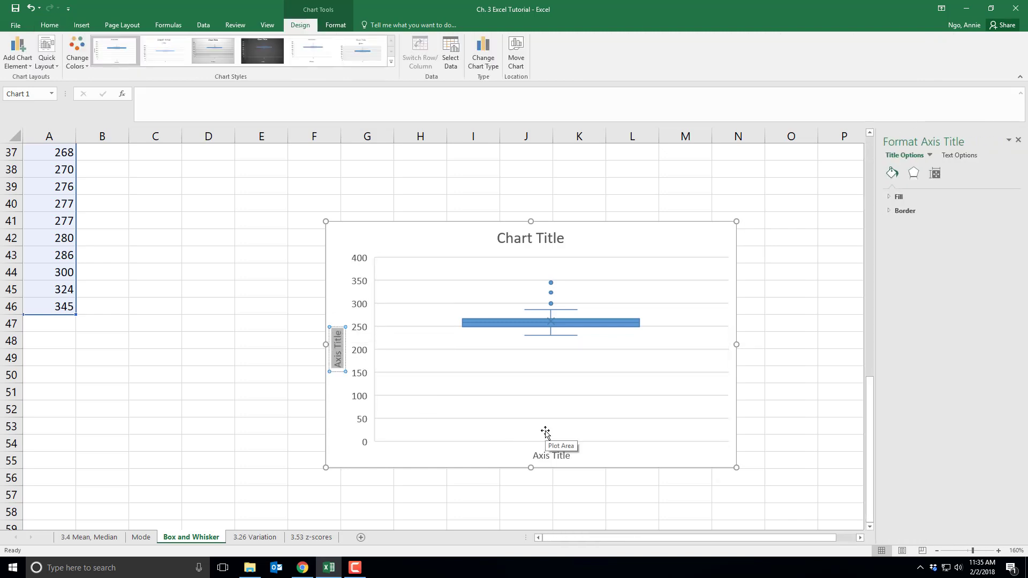
text(Mile)
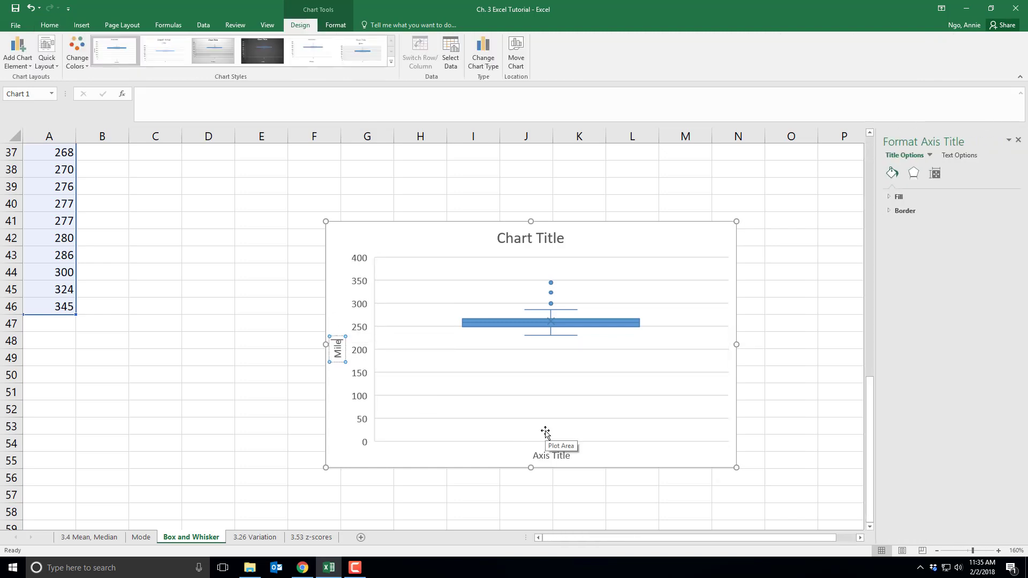
text(s Between Fill-Ups)
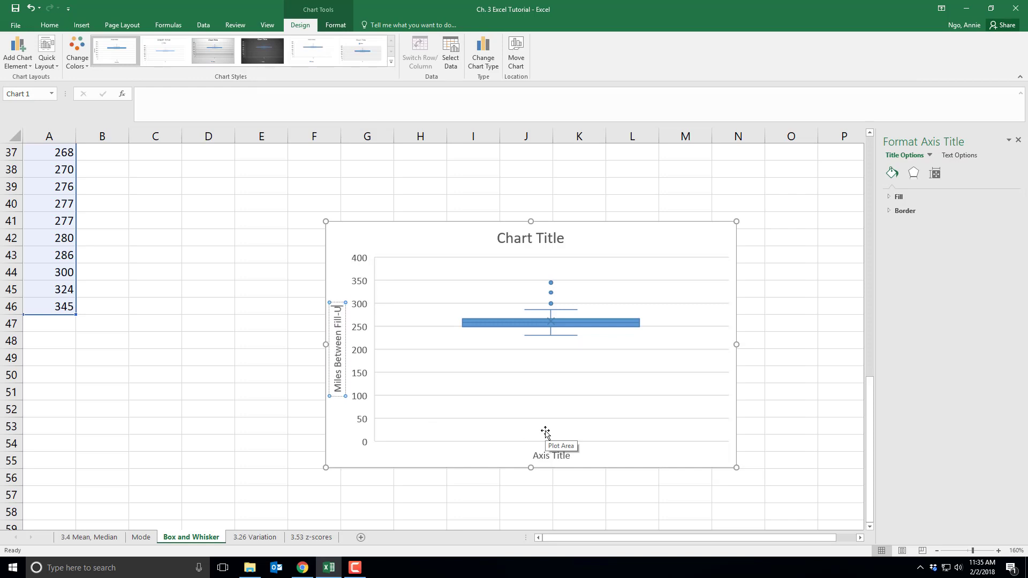
click(249, 413)
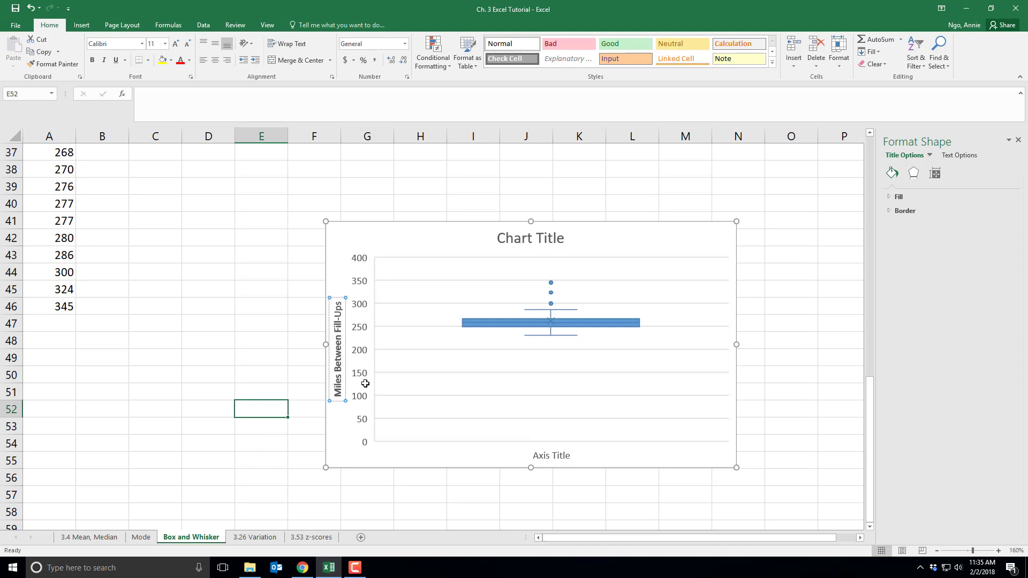
right_click(364, 351)
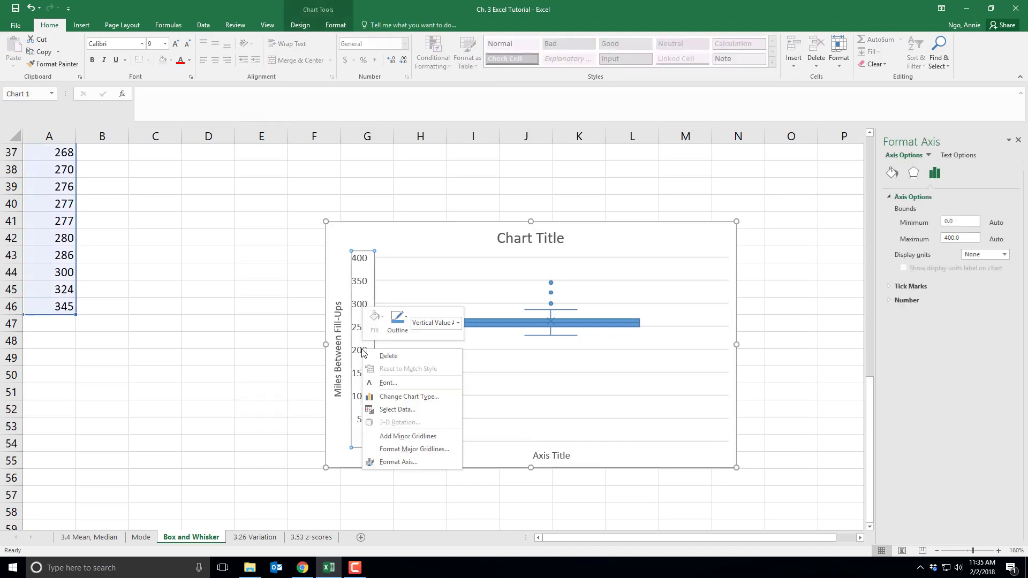
- Set the vertical axis bounds to a minimum of 200 and a maximum of 360
click(399, 461)
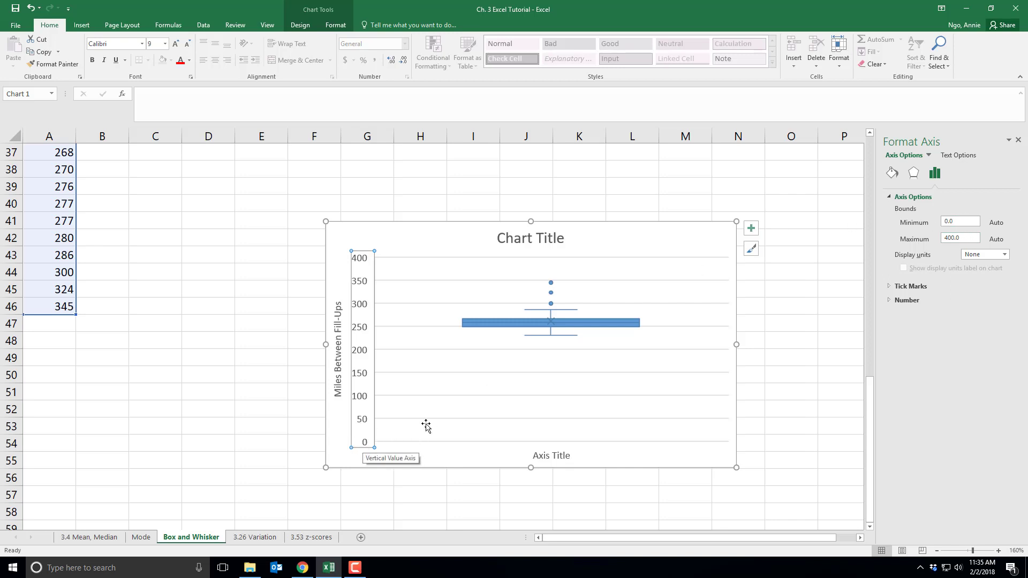
double_click(944, 224)
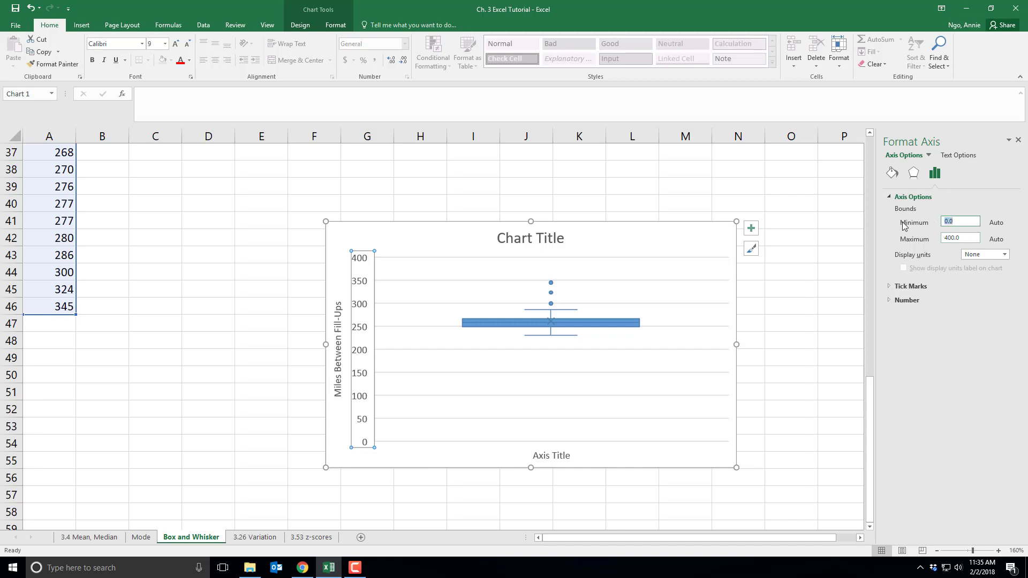
text(200)
key(Return)
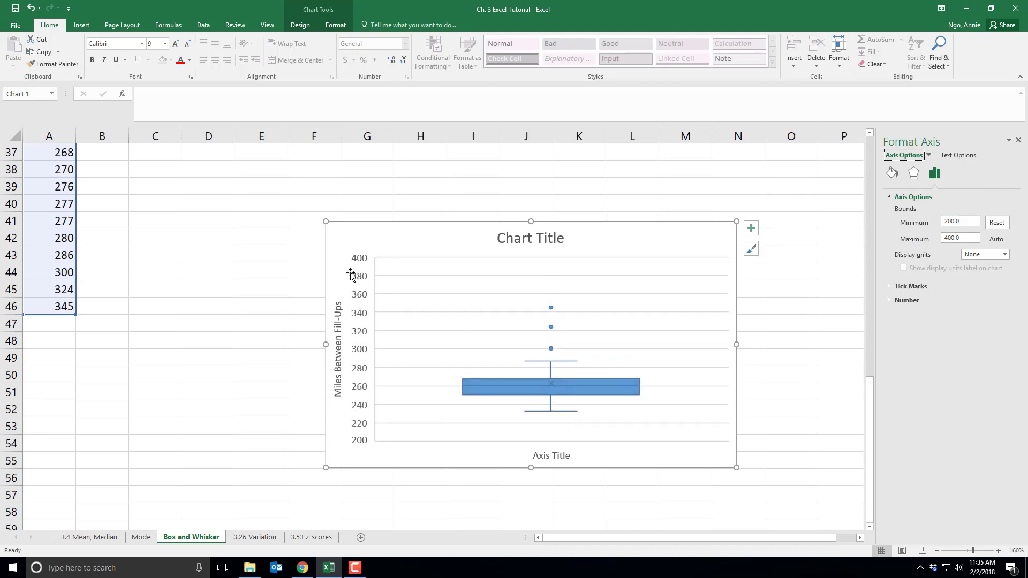
double_click(956, 238)
key(BackSpace)
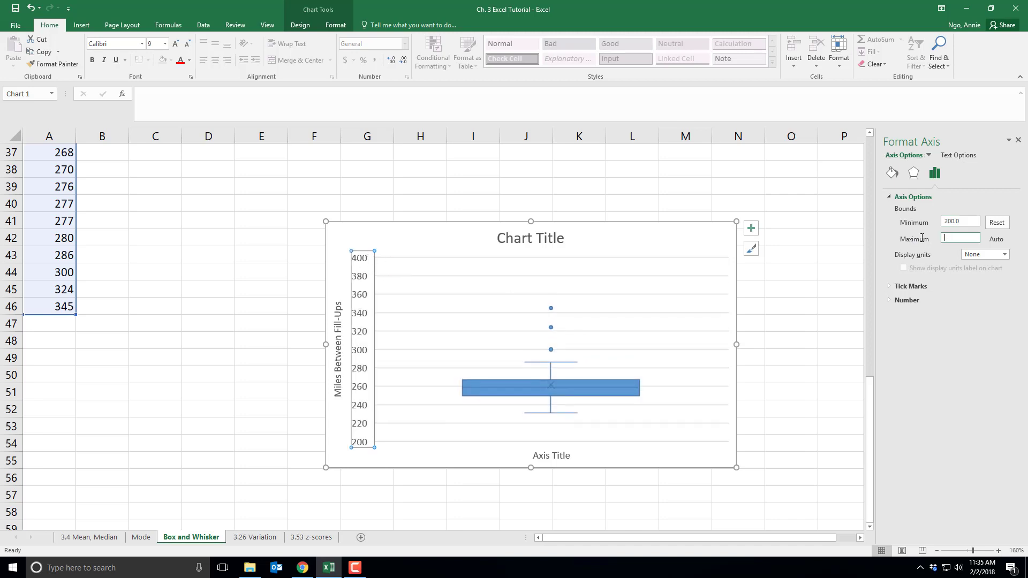
text(360)
key(Return)
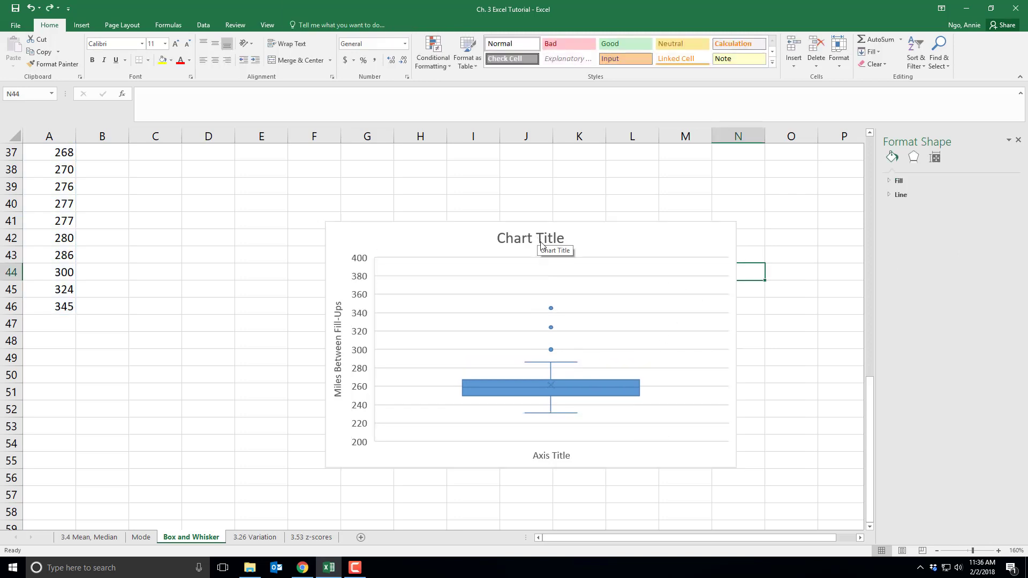
- Title the chart 'Miles Between Fill-Ups Box and Whisker Plot', then go to the 3.26 Variation sheet
click(539, 240)
triple_click(549, 239)
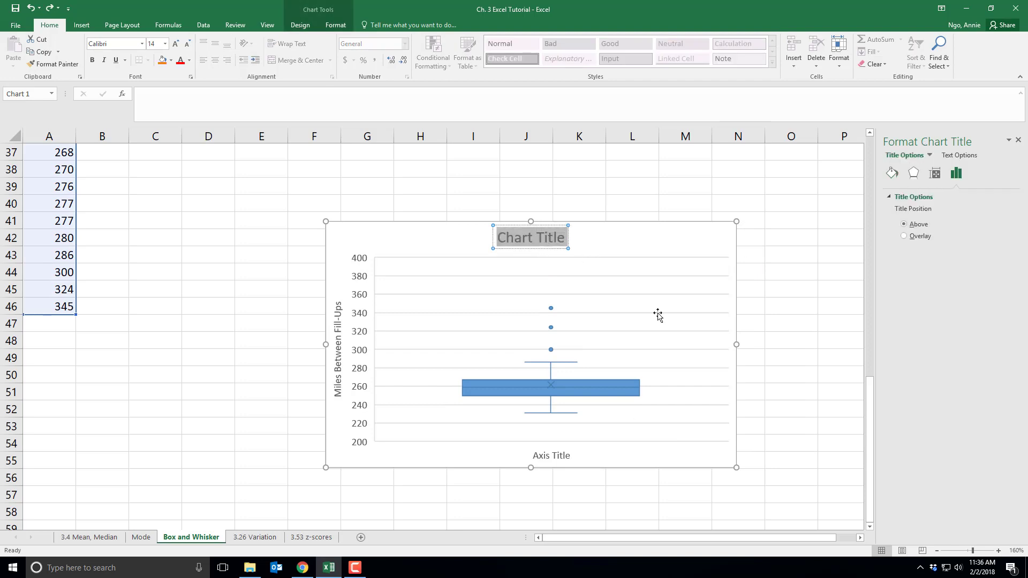
text(Miles B)
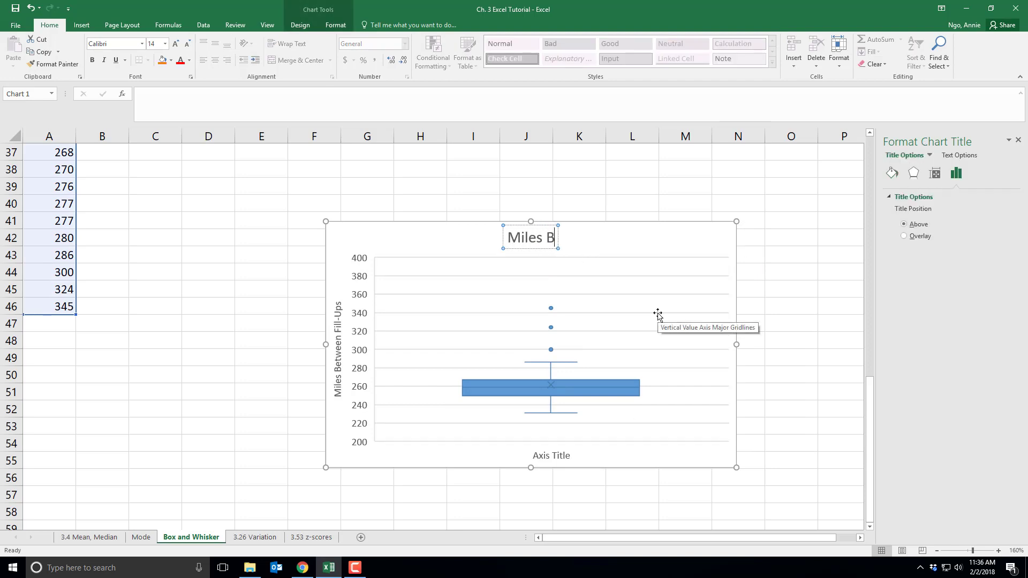
text(etween Fill-U)
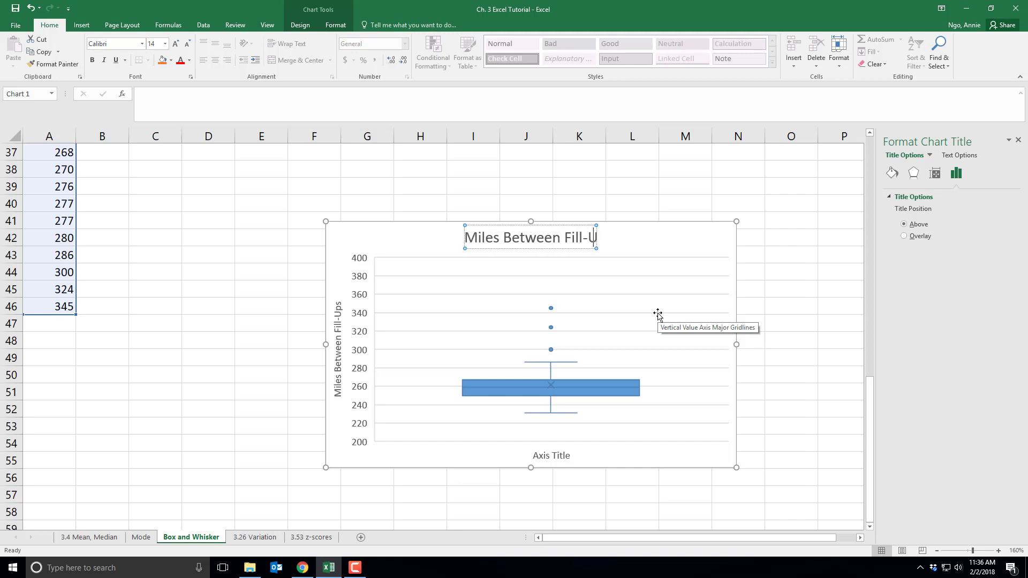
text(ps Box and)
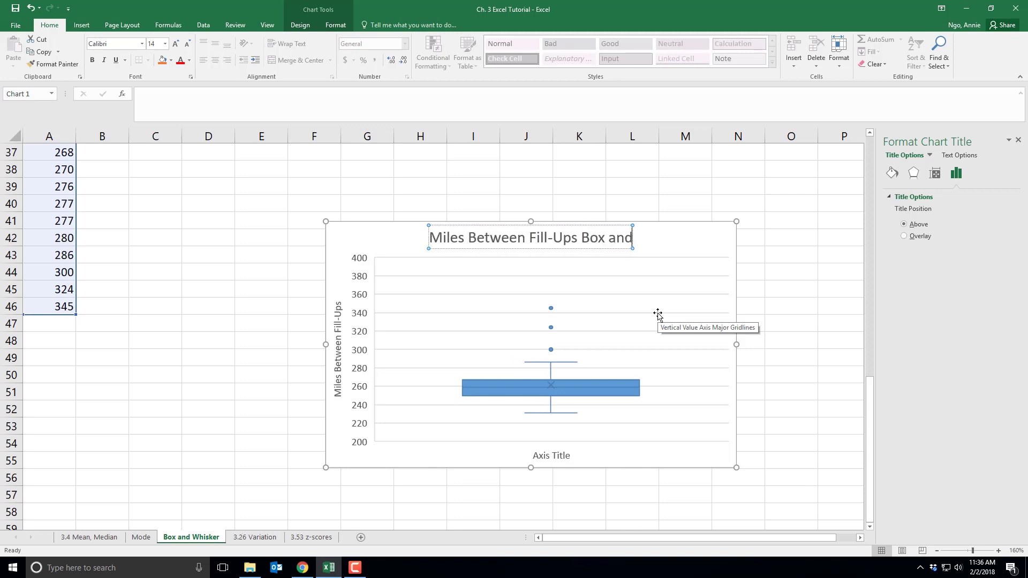
text( Whisker Plot)
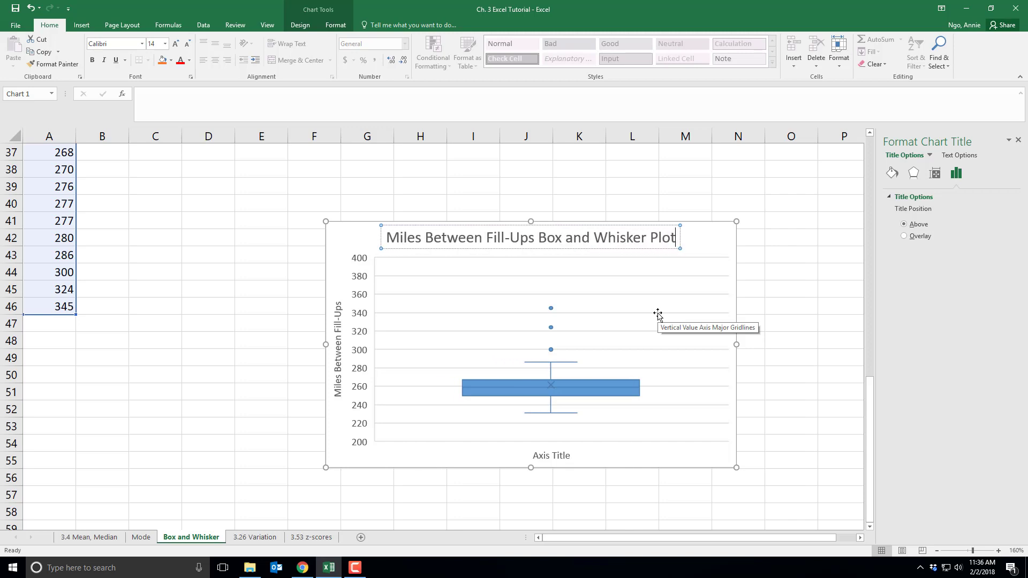
click(779, 301)
click(1019, 140)
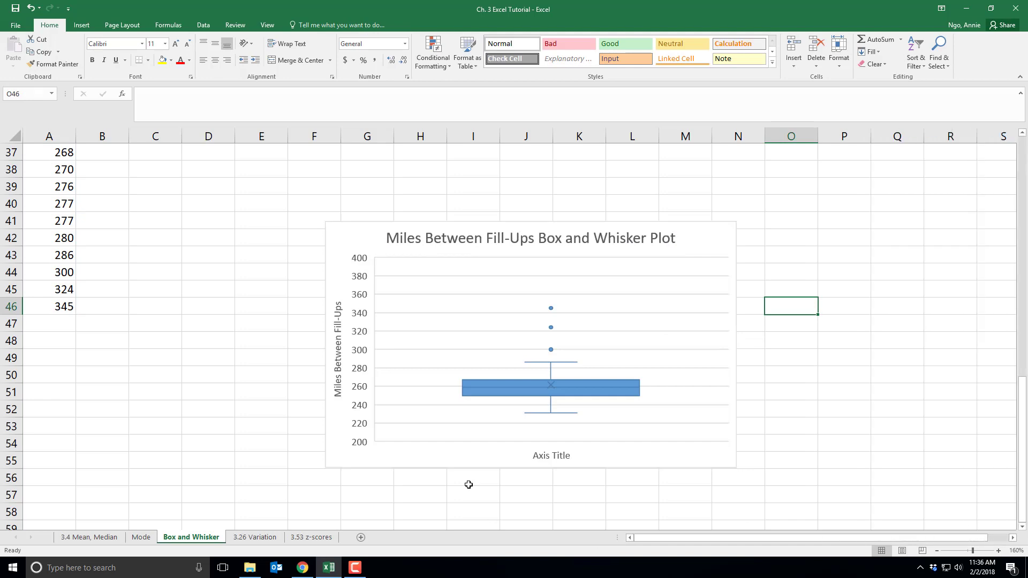
click(256, 538)
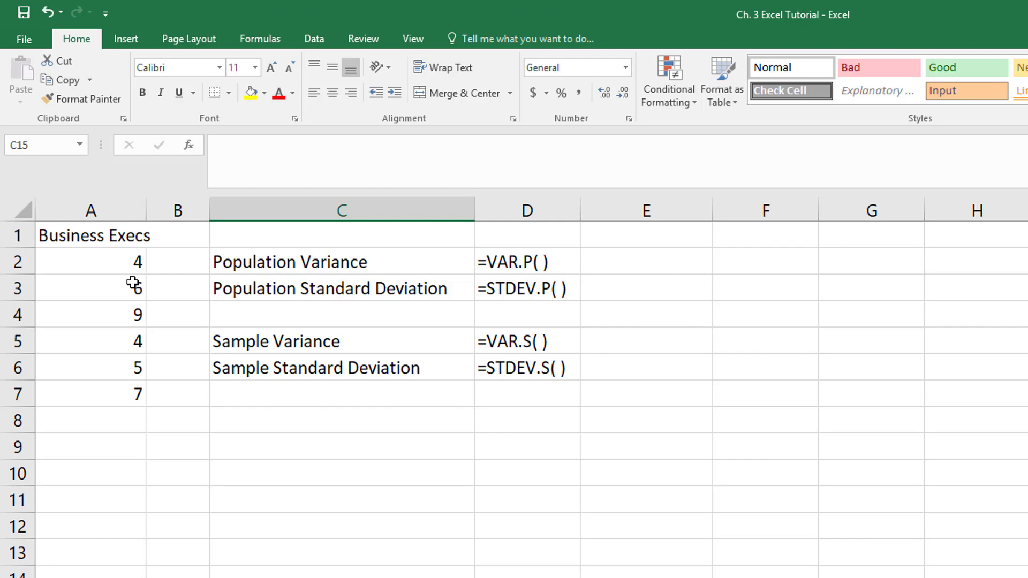
drag(434, 261, 503, 288)
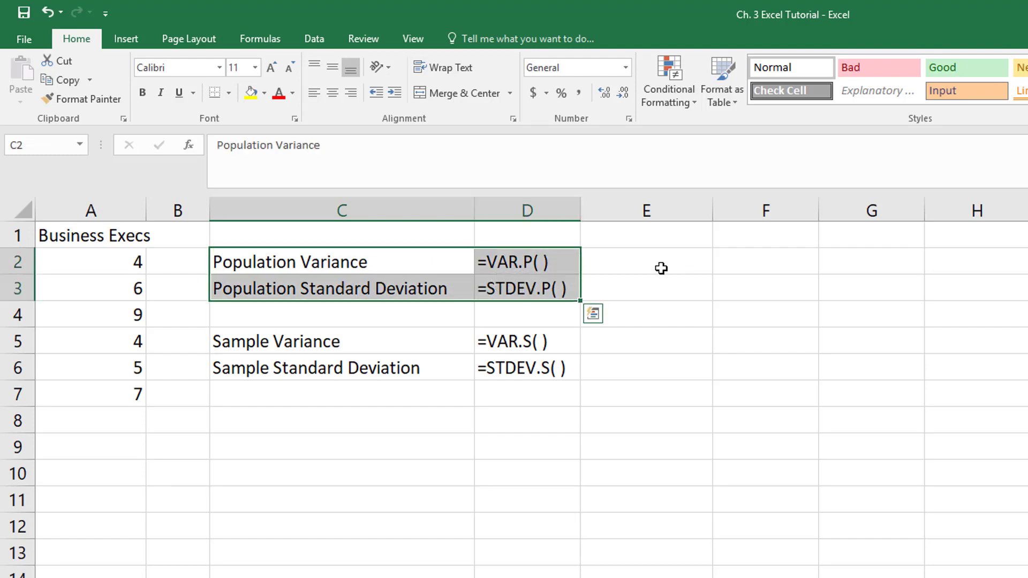
click(316, 437)
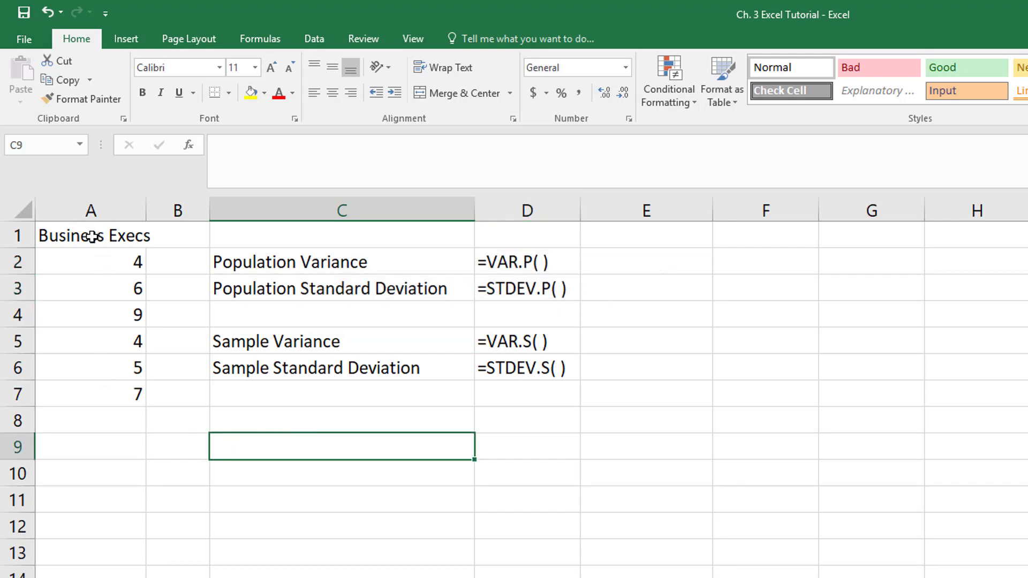
drag(92, 236, 92, 401)
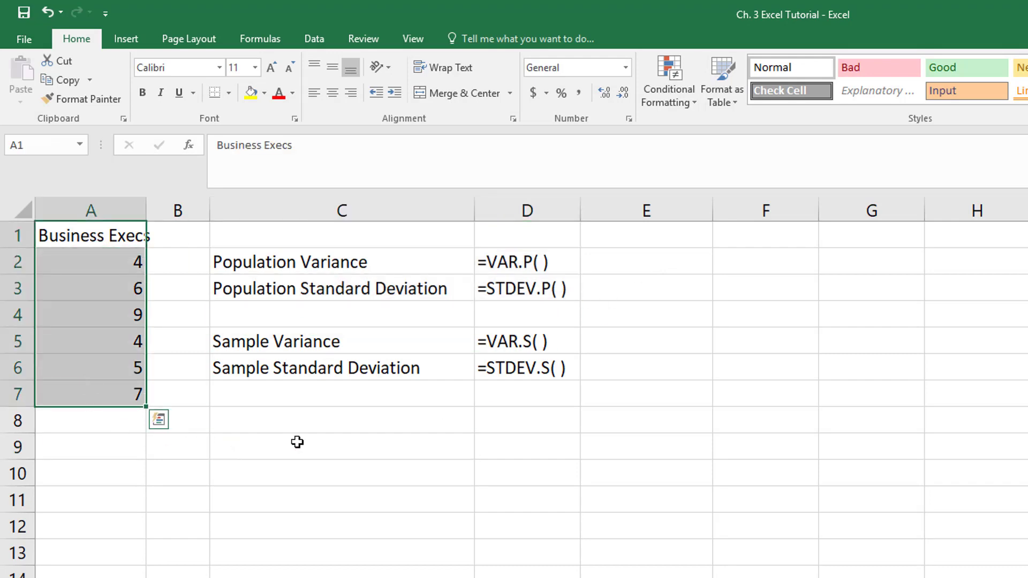
click(297, 443)
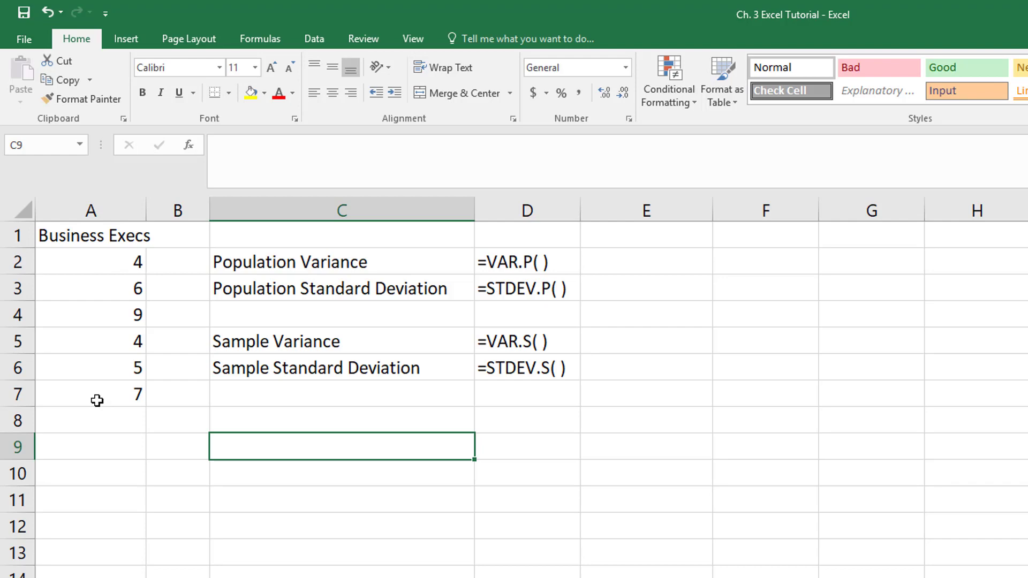
drag(342, 347, 518, 367)
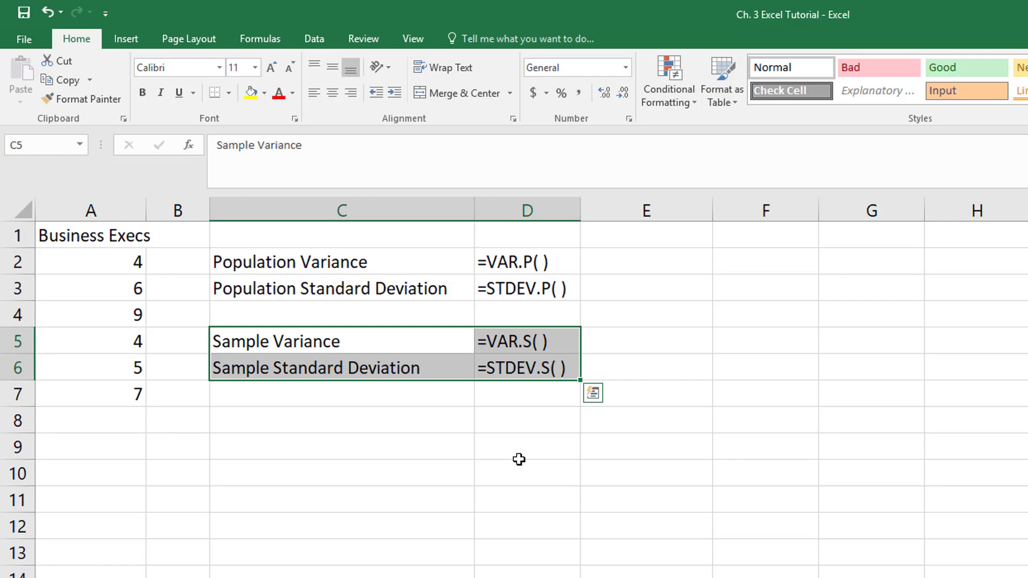
click(519, 460)
click(635, 260)
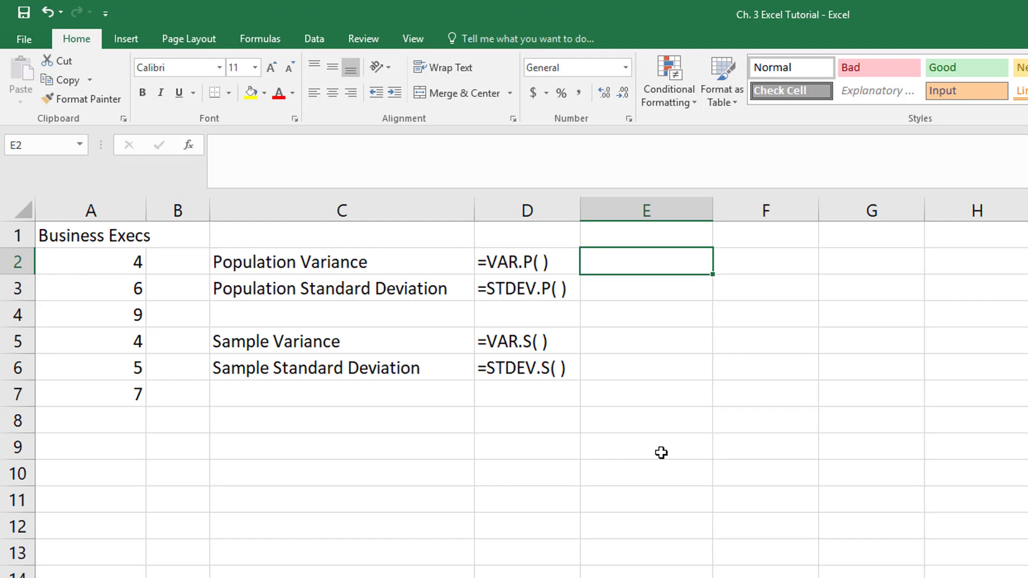
- Enter =VAR.P(A2:A7) in E2 for a population variance of 3.138888889
text(=V)
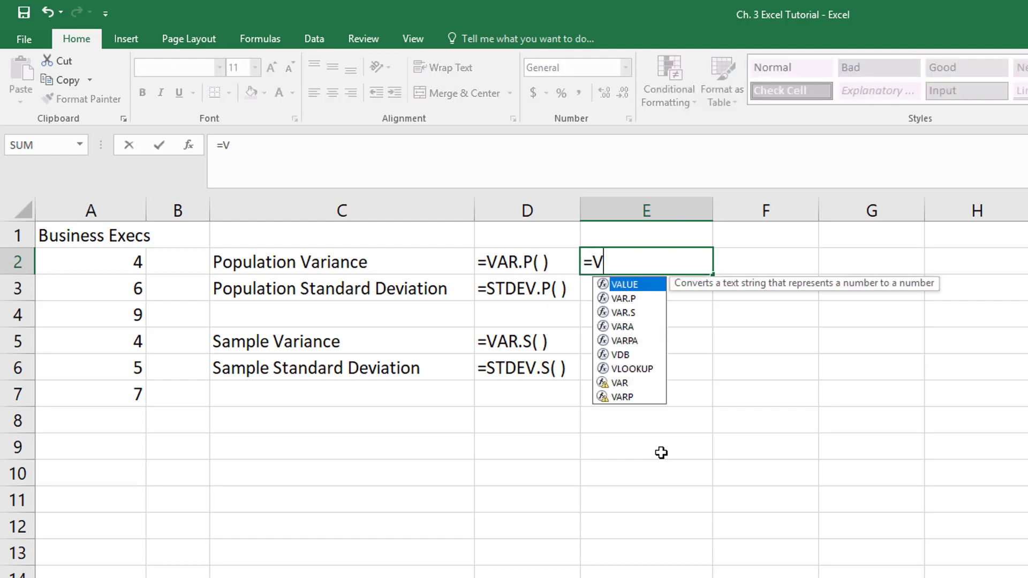
text(AR.P)
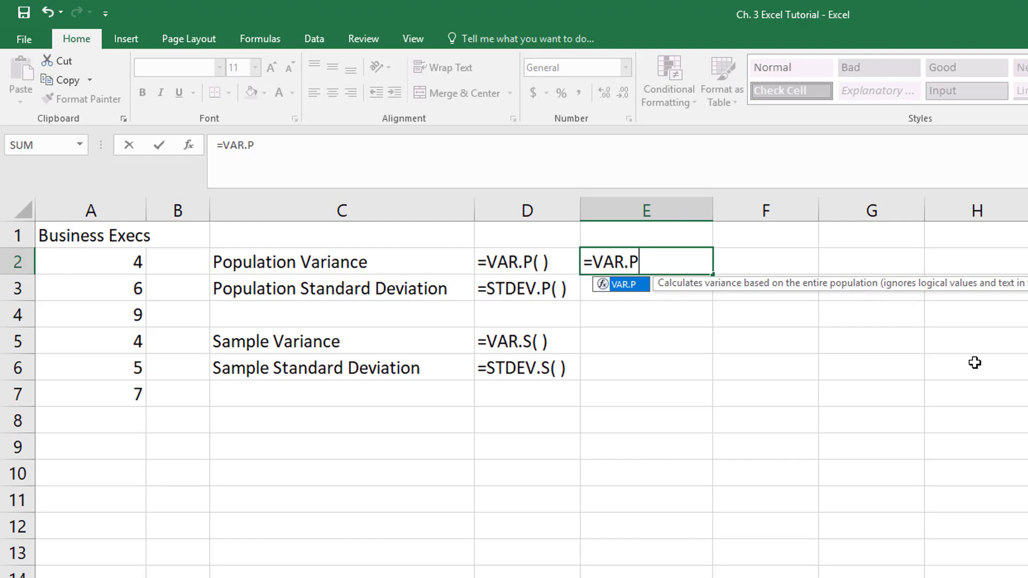
text(()
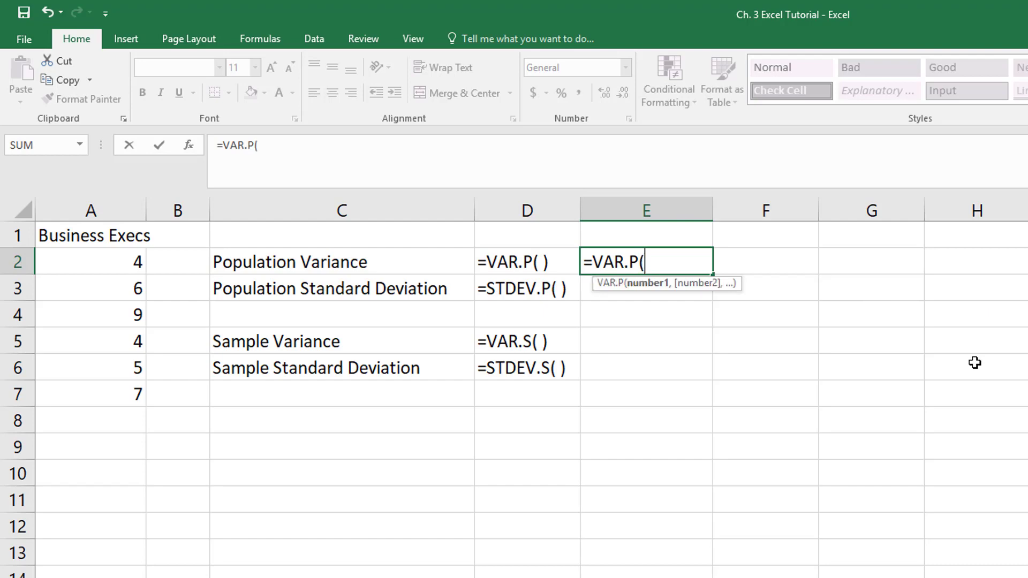
click(92, 266)
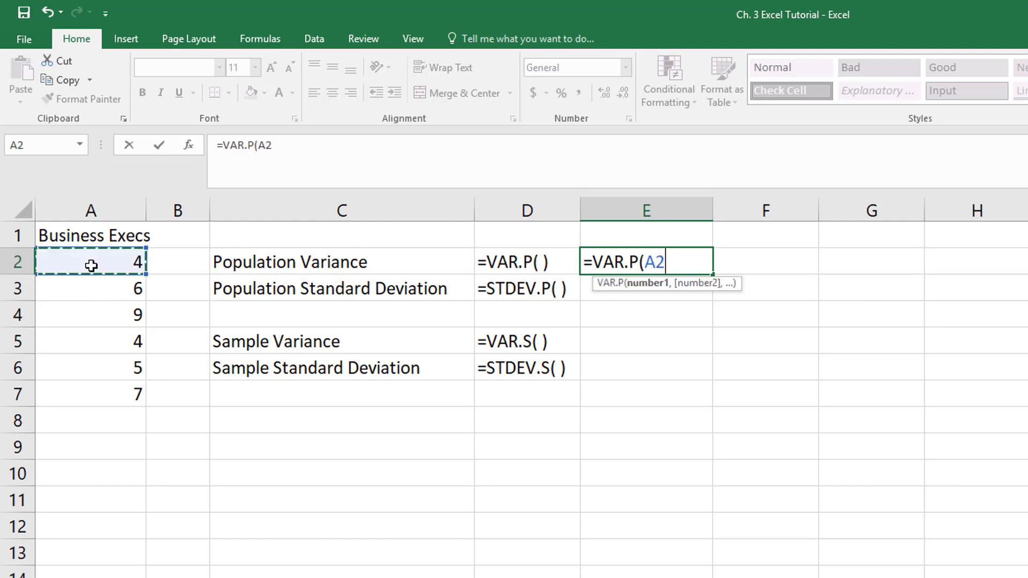
drag(91, 265, 101, 386)
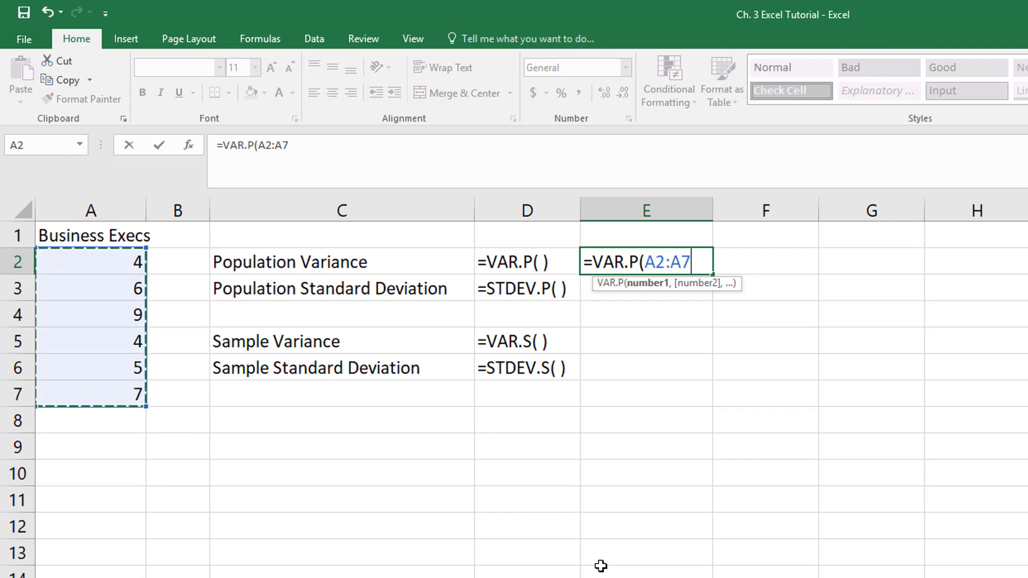
text())
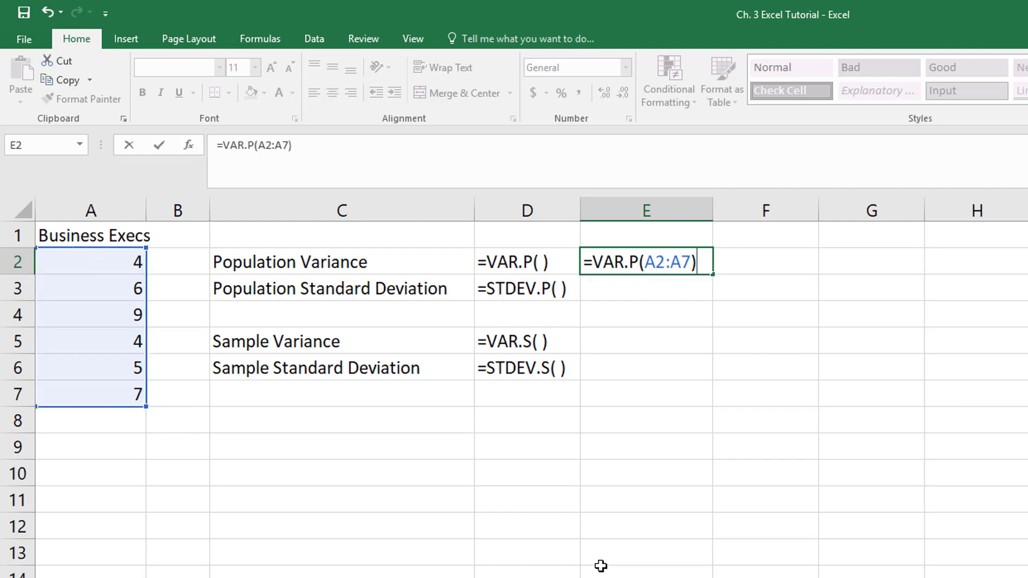
key(Return)
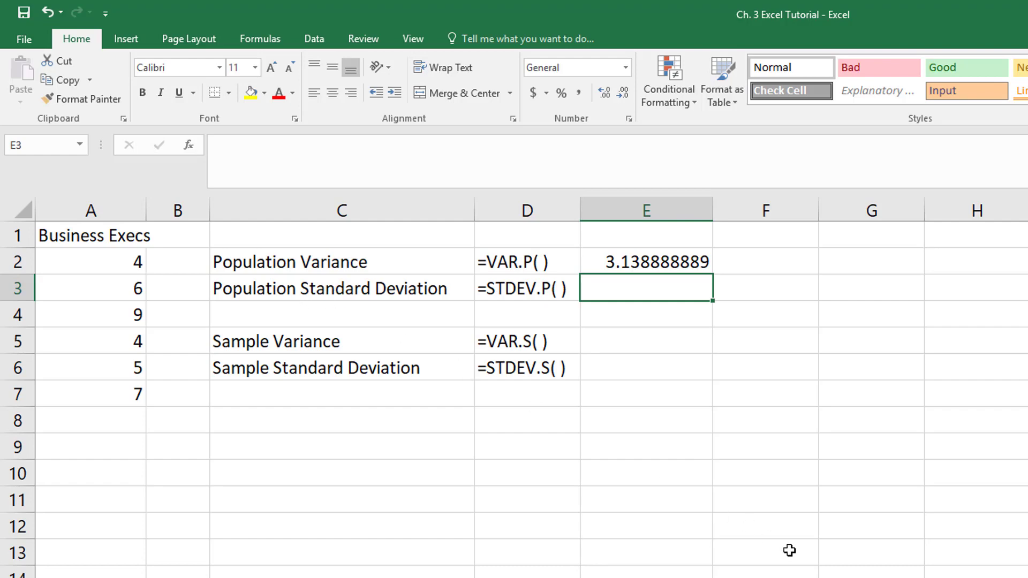
- Enter =STDEV.P(A2:A7) in E3 to get the population standard deviation, 1.771690969
text(=)
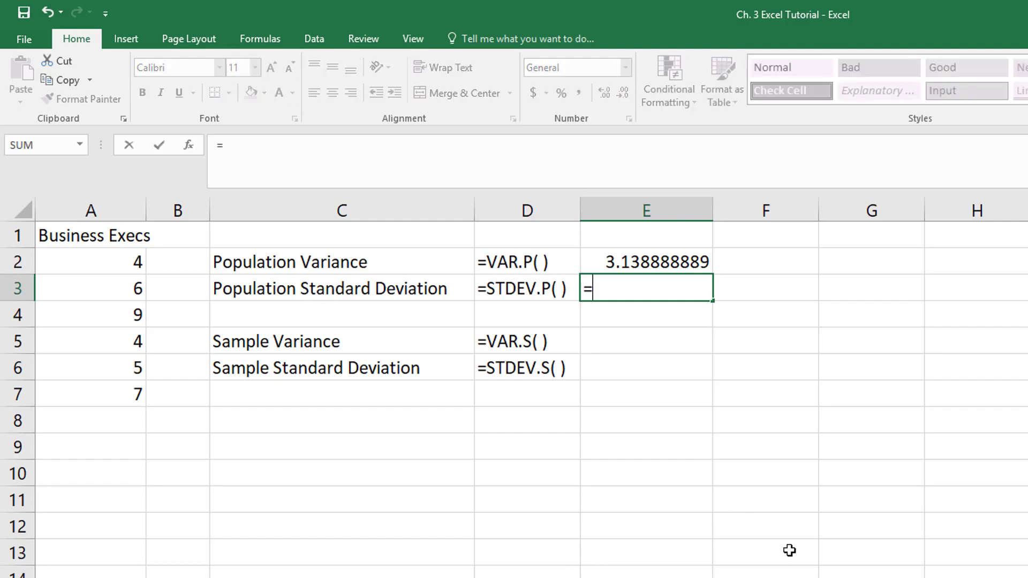
text(STD)
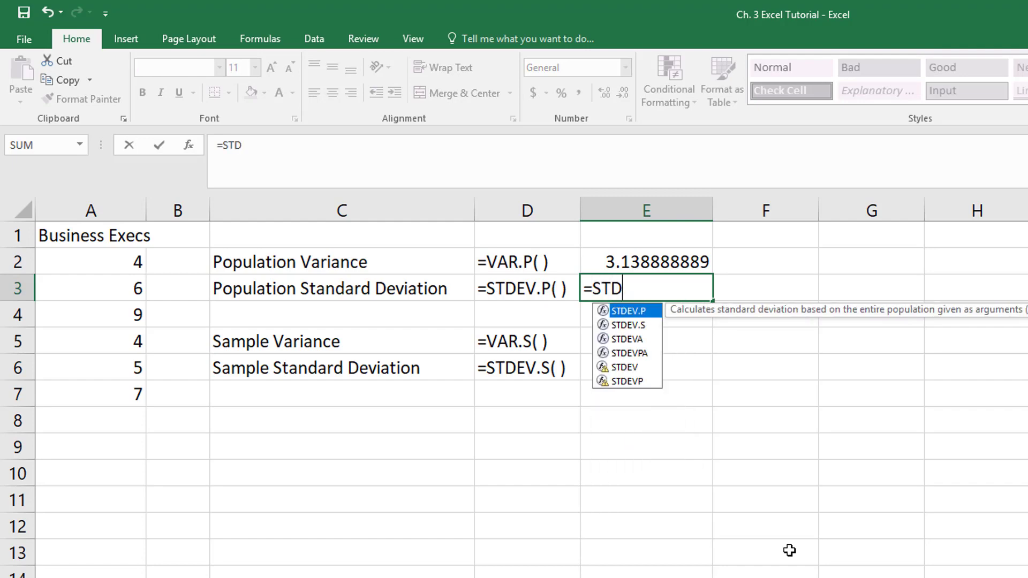
key(BackSpace)
key(BackSpace)
key(BackSpace)
key(BackSpace)
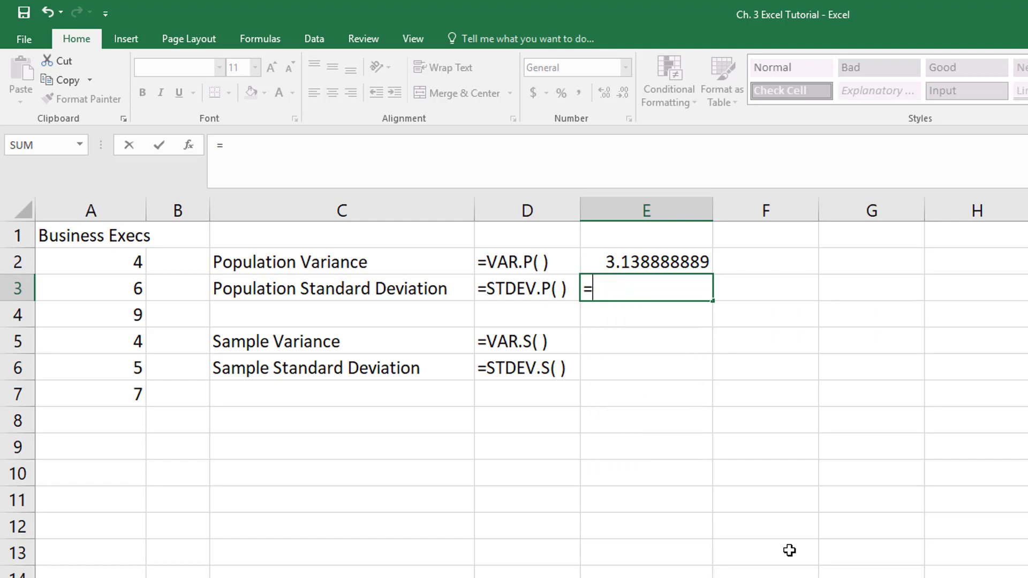
key(Return)
click(650, 290)
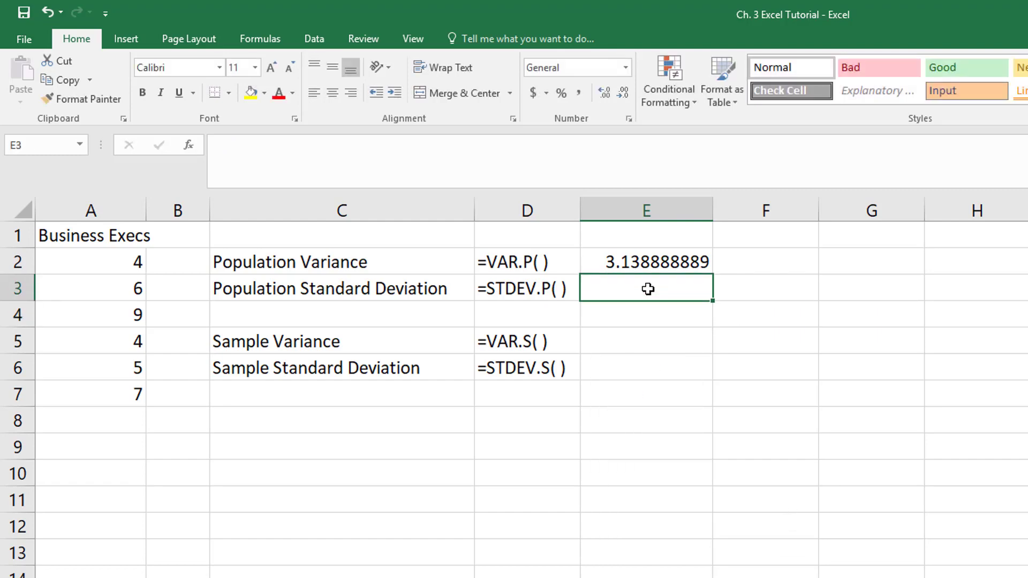
text(=)
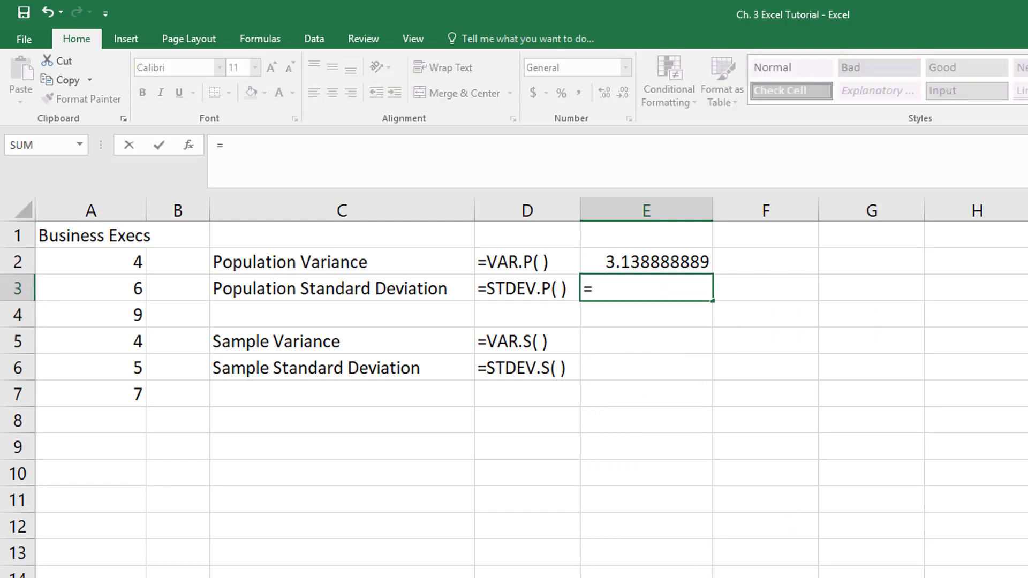
text(STDE)
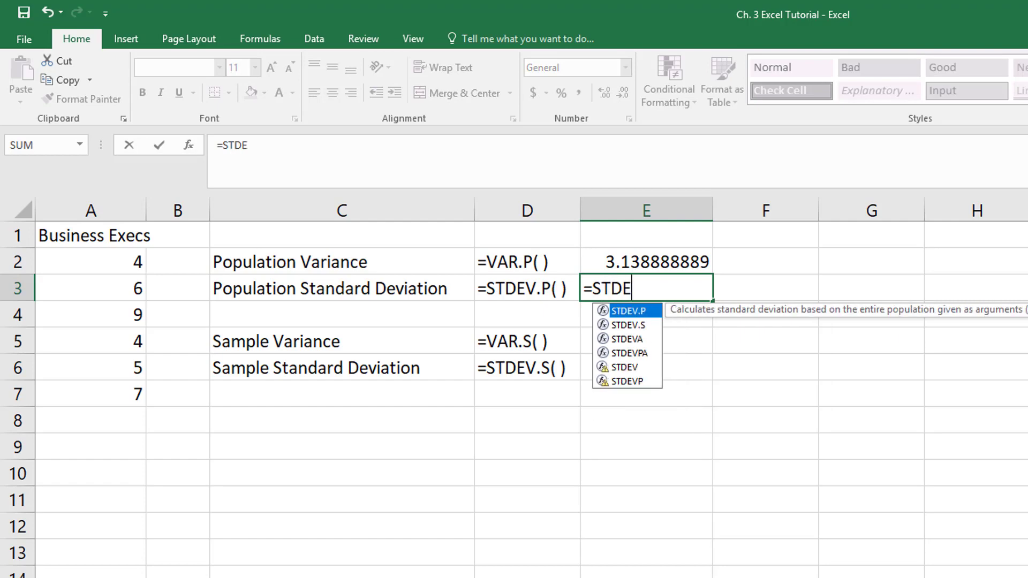
text(V.P)
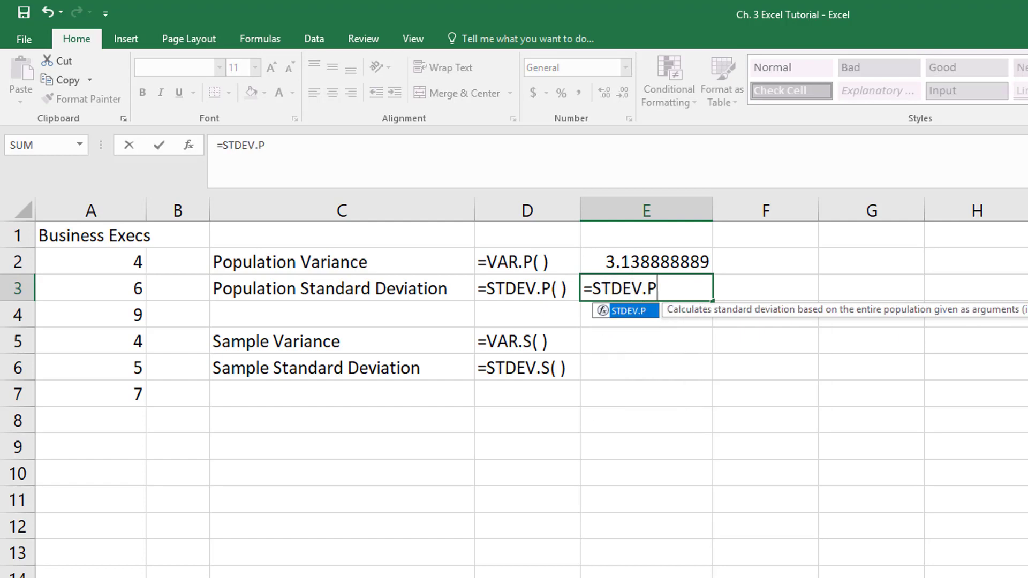
text(()
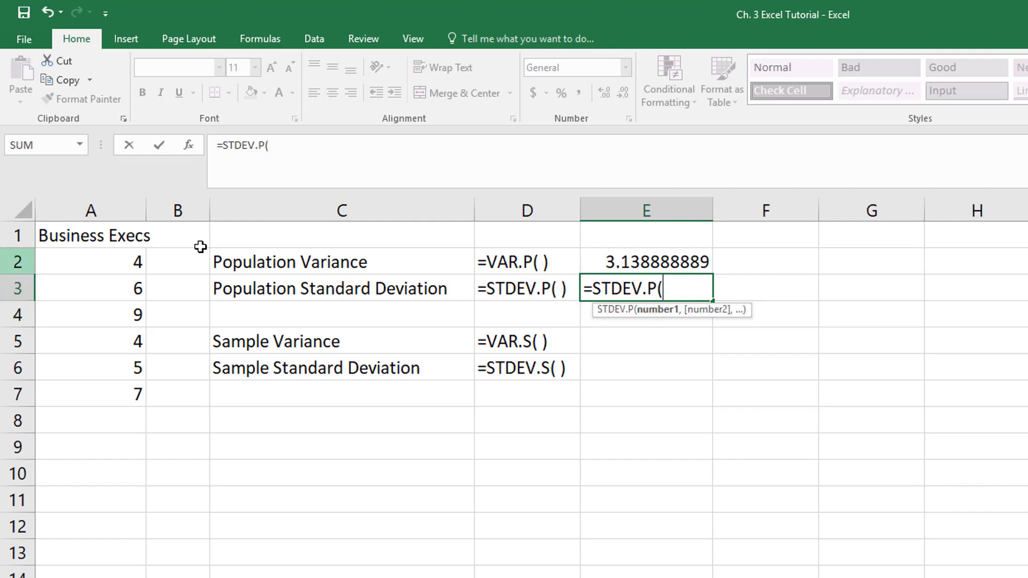
drag(118, 267, 96, 391)
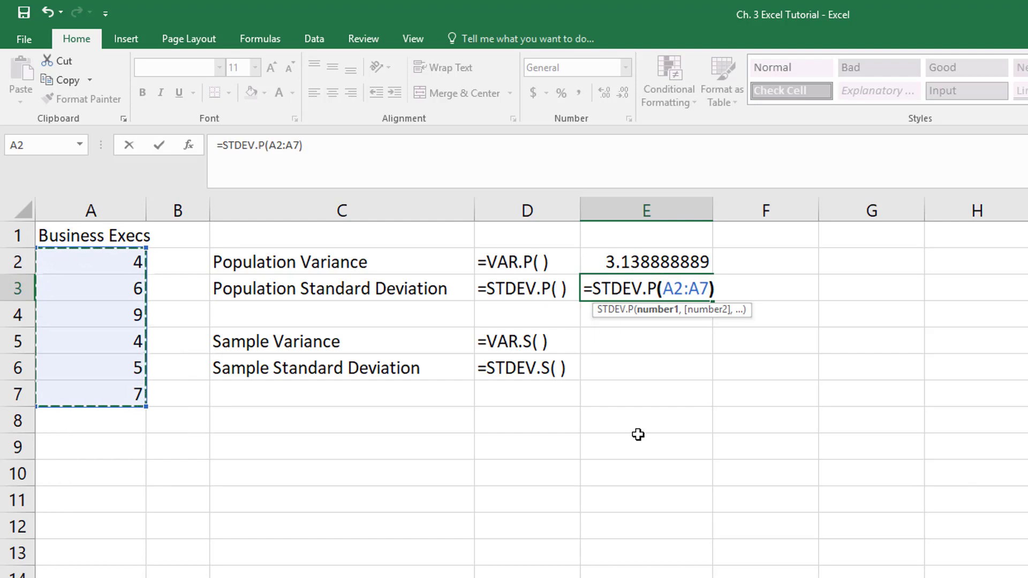
text())
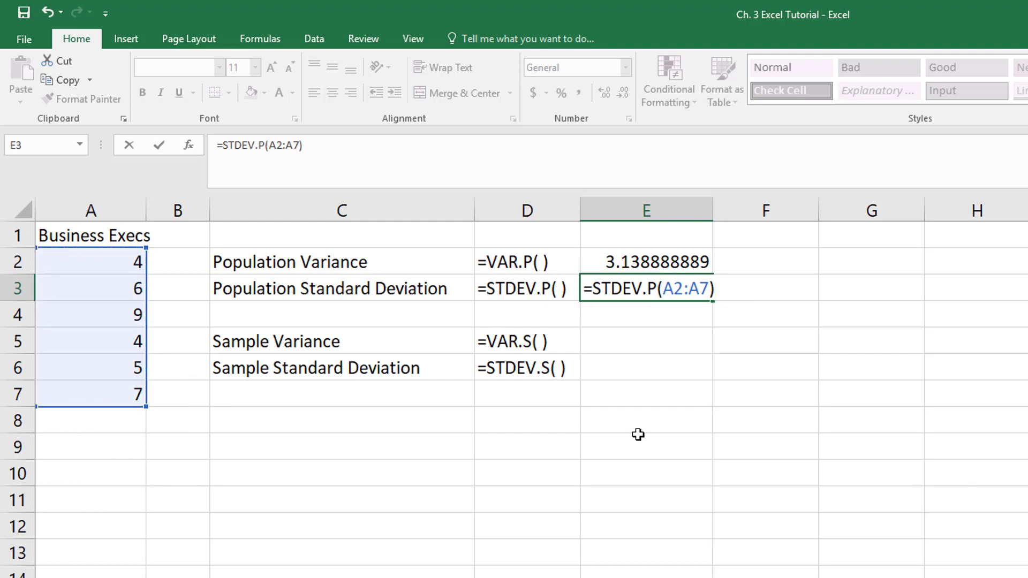
key(Return)
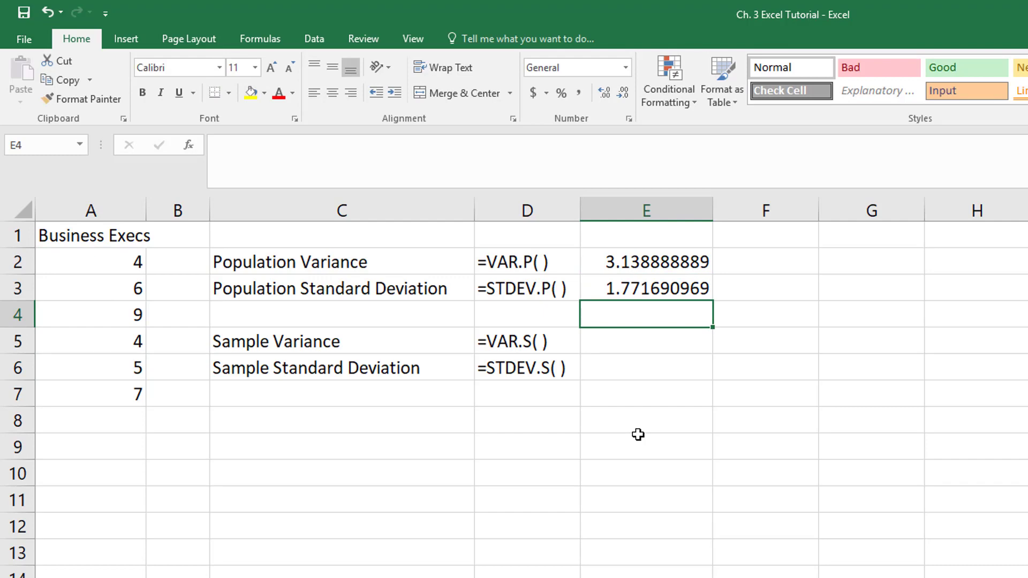
key(Return)
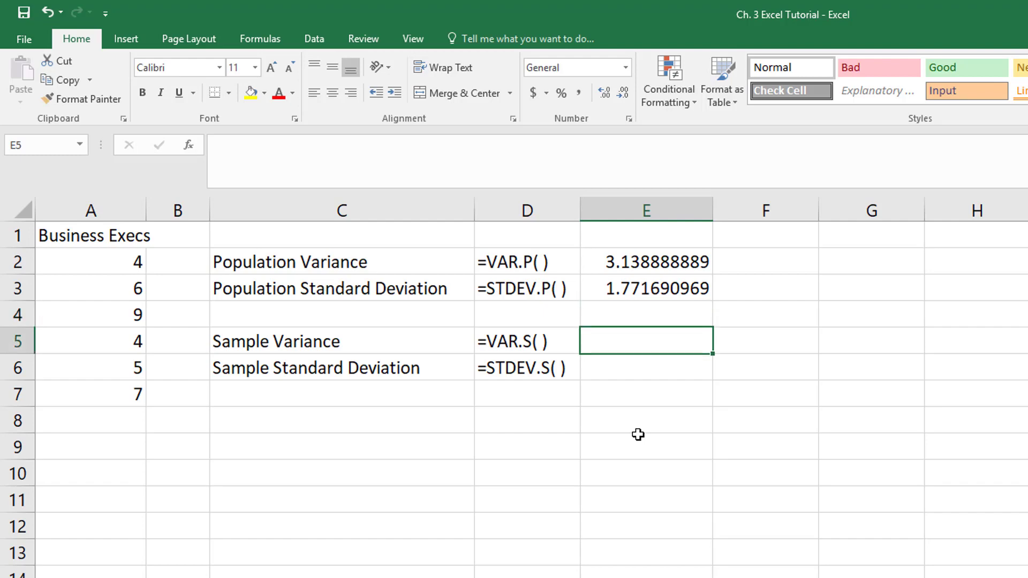
- Enter =VAR.S(A2:A7) in E5 for a sample variance of 3.766666667
double_click(622, 345)
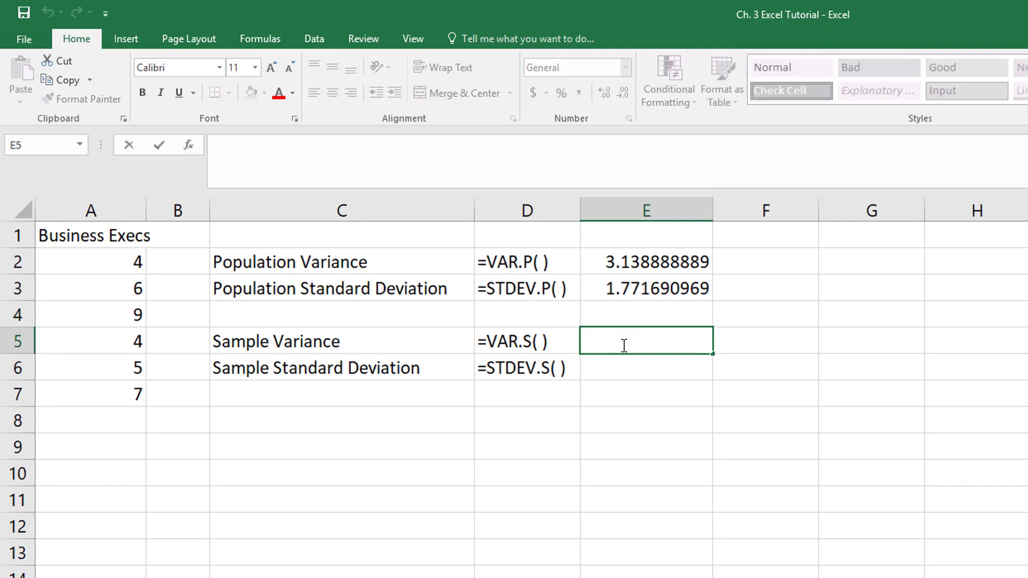
text(=V)
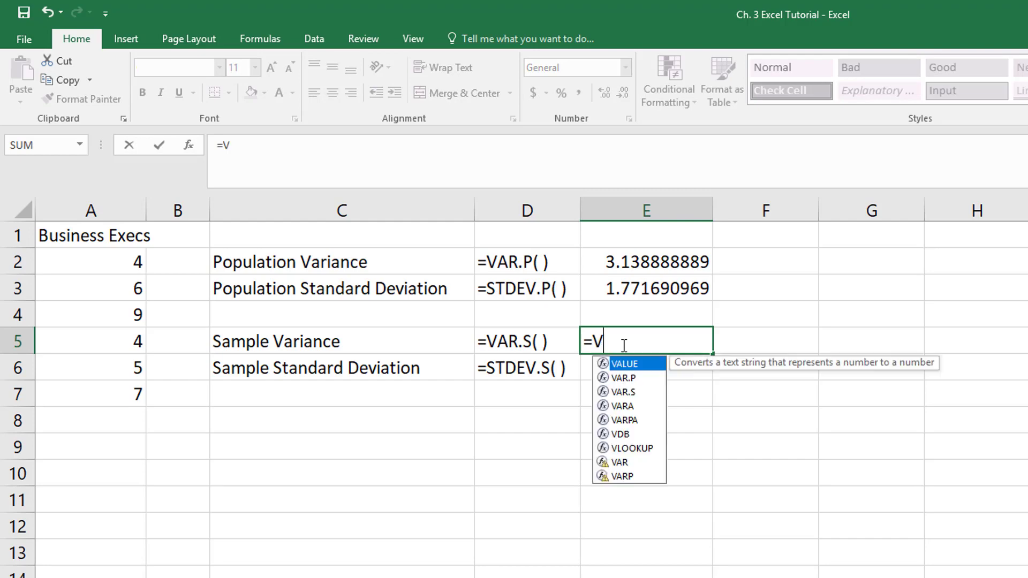
text(AR.S)
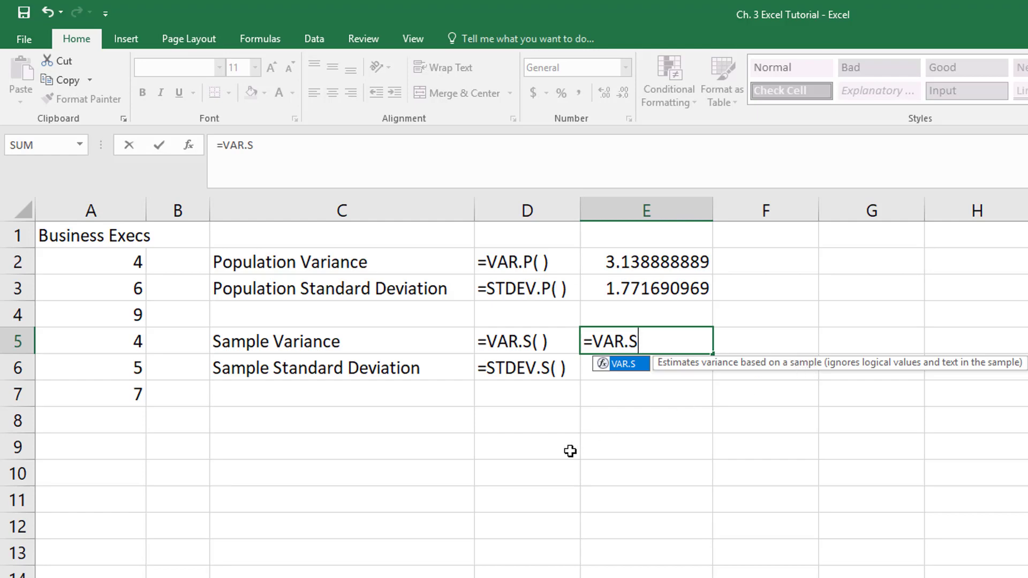
text(()
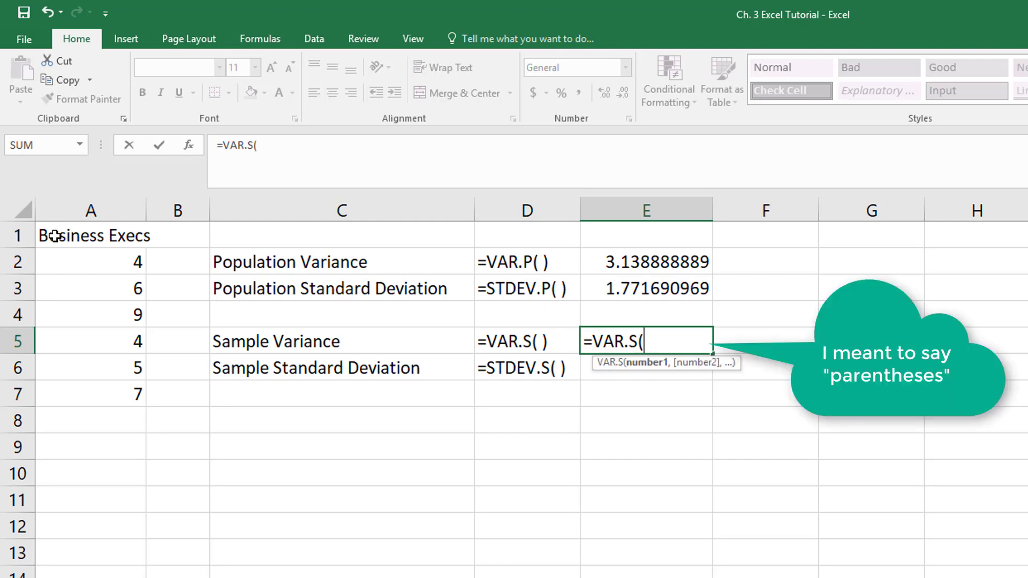
drag(87, 261, 88, 395)
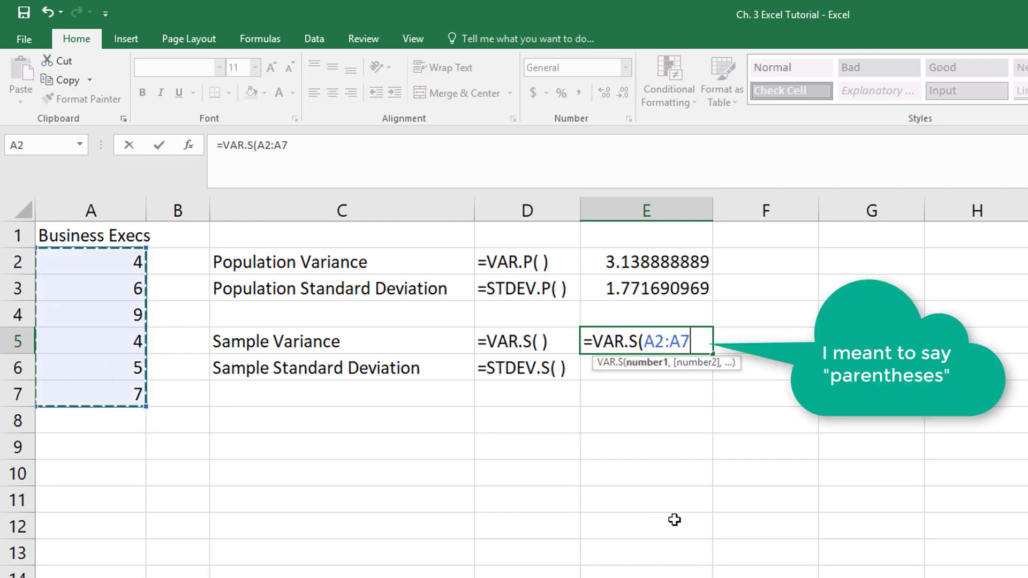
text())
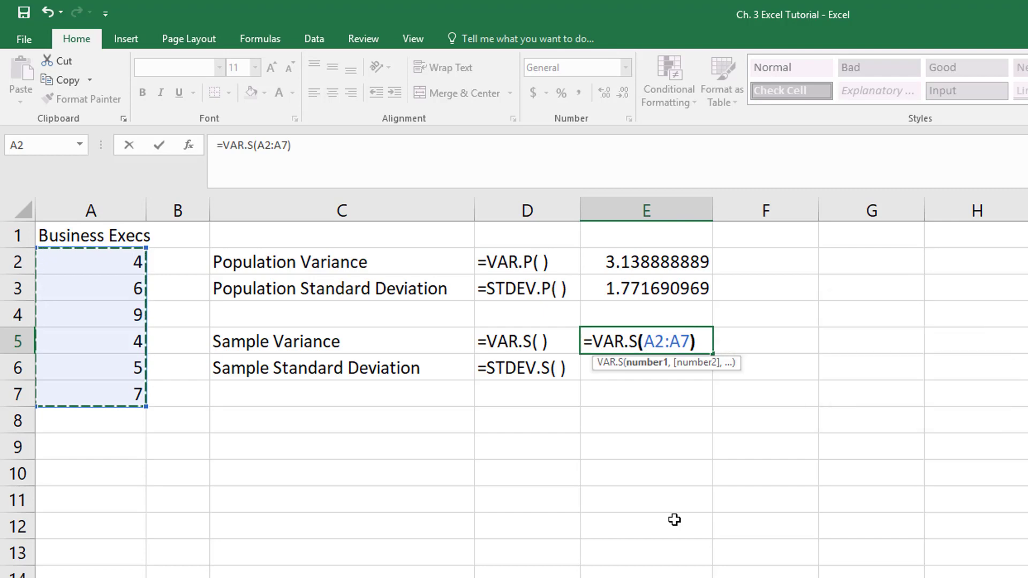
key(Return)
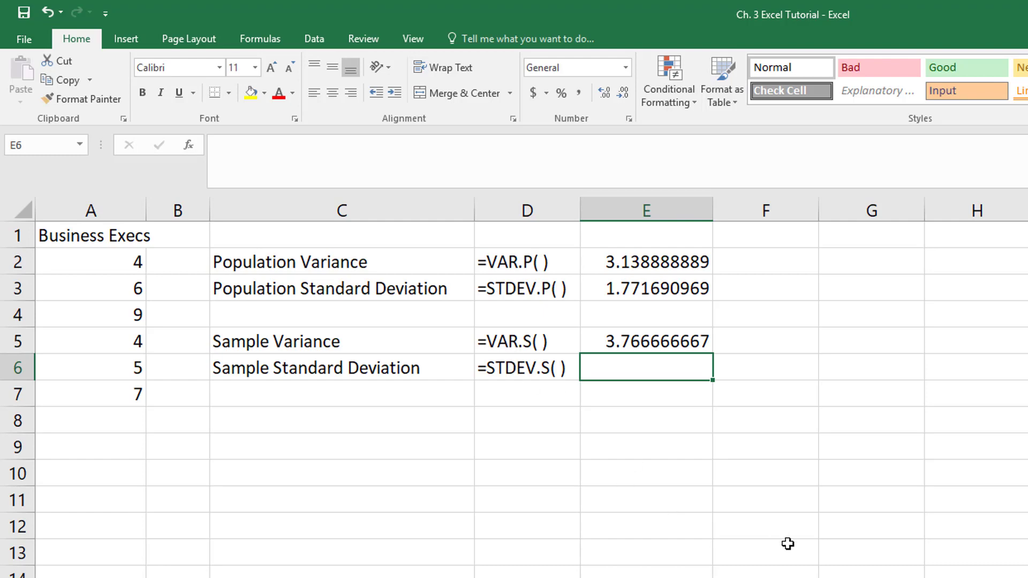
- Enter =STDEV.S(A2:A7) in E6 for a sample standard deviation of 1.940790217
text(=)
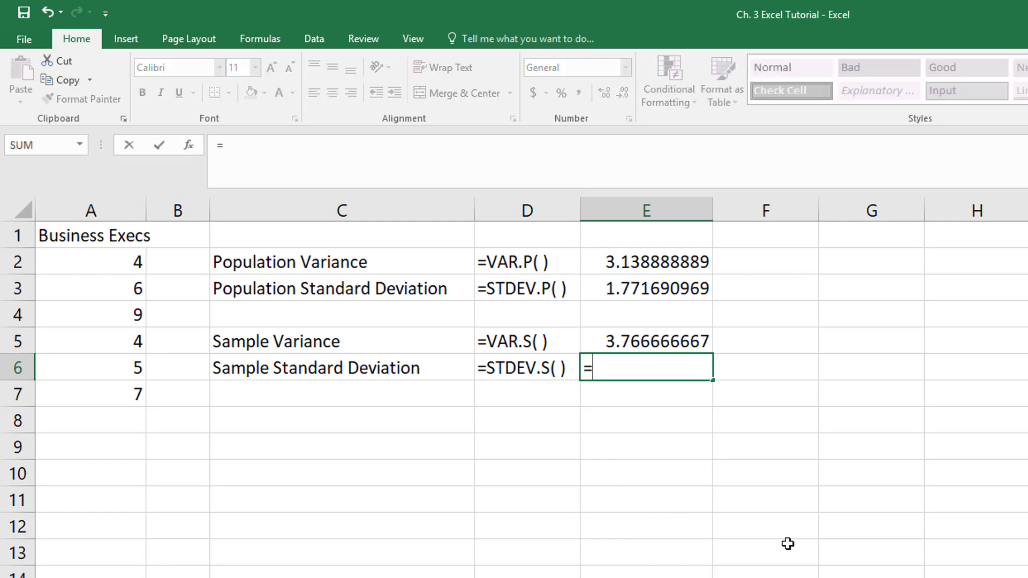
text(STDEV)
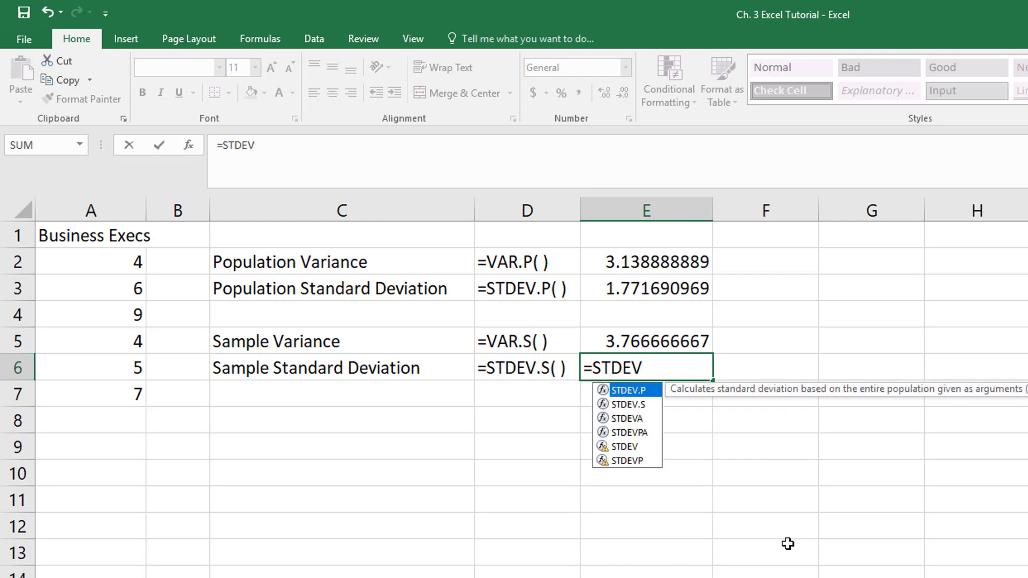
text(.S)
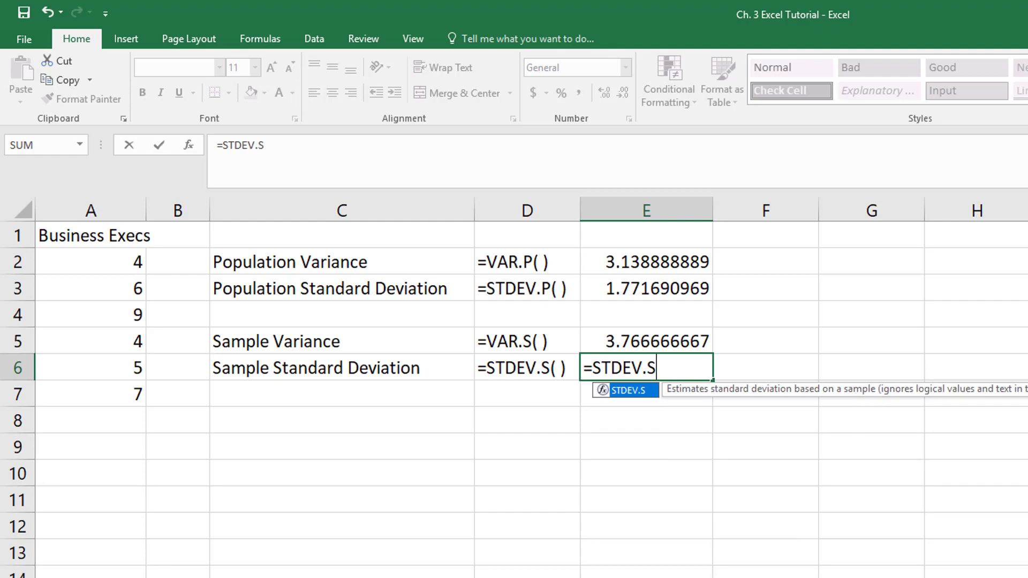
text(()
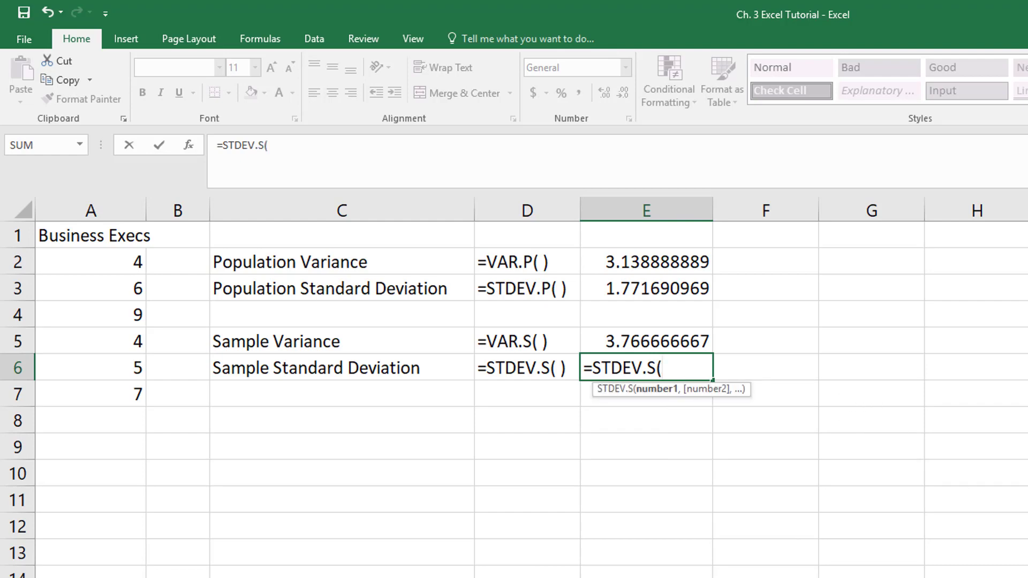
drag(138, 266, 110, 394)
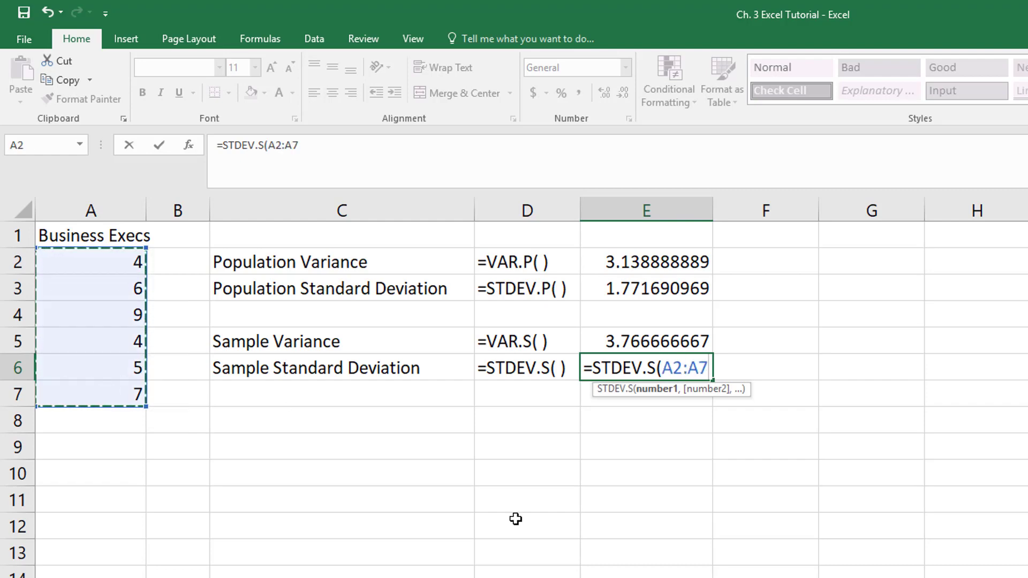
text())
key(Return)
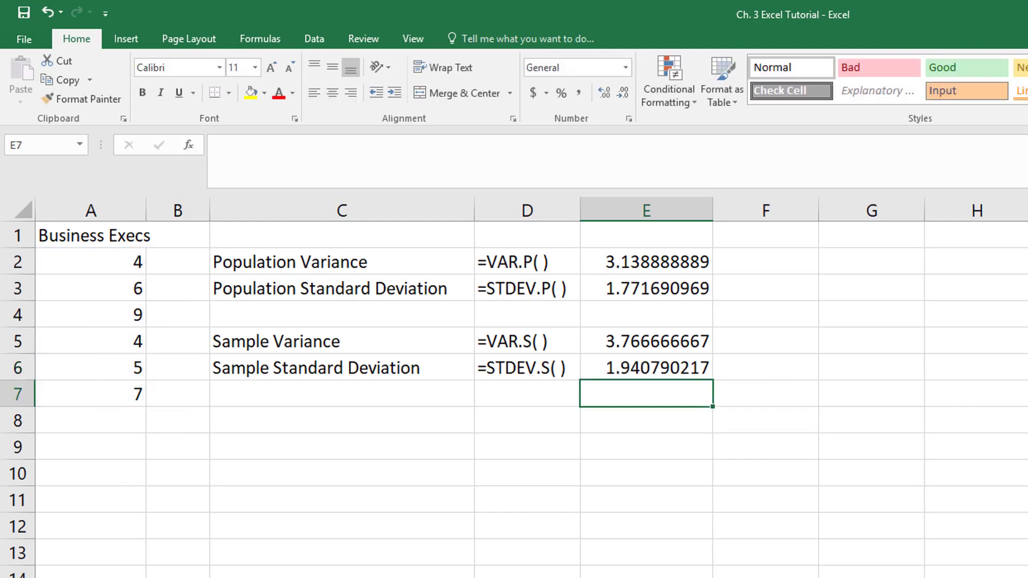
- Format E2:E6 to four decimals, showing 3.1389, 1.7717, 3.7667 and 1.9408
drag(666, 268, 669, 364)
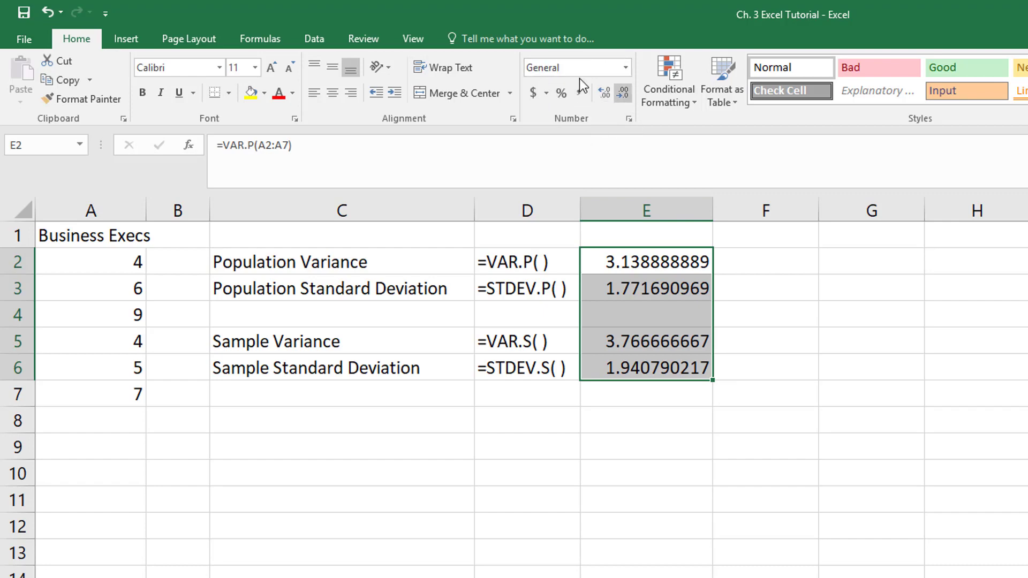
click(622, 97)
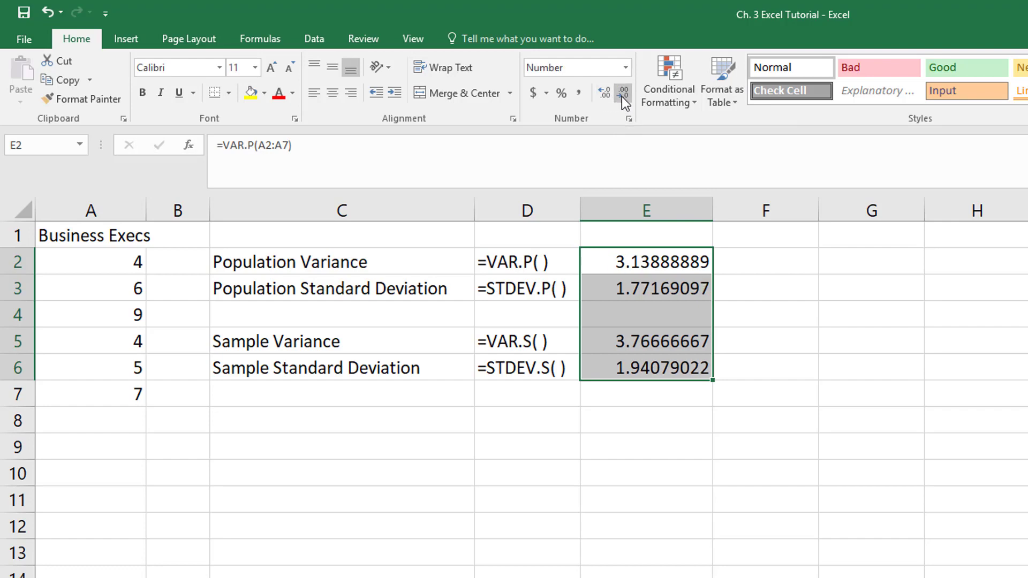
click(622, 97)
click(622, 97)
click(621, 96)
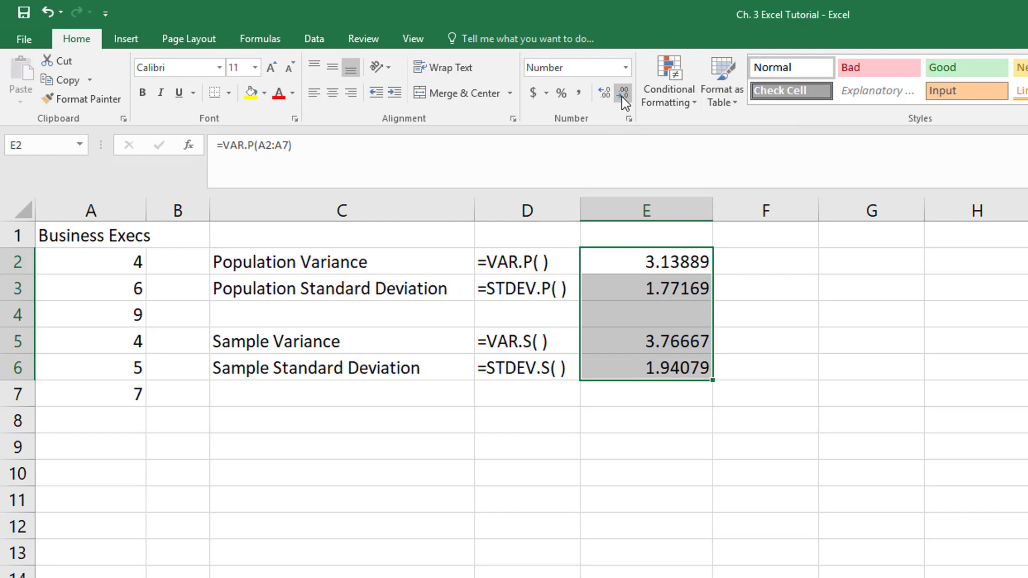
click(622, 97)
click(622, 96)
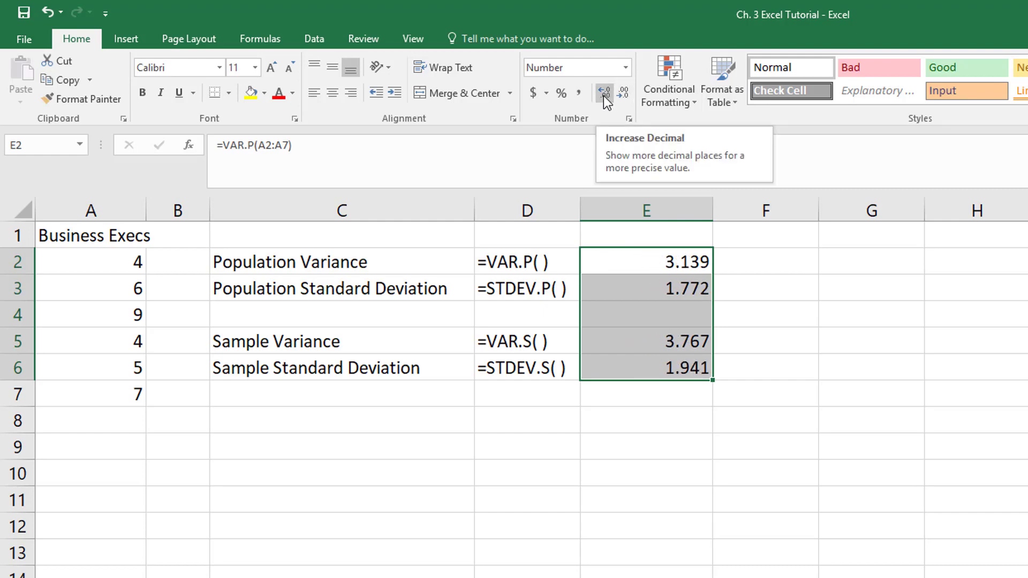
click(603, 95)
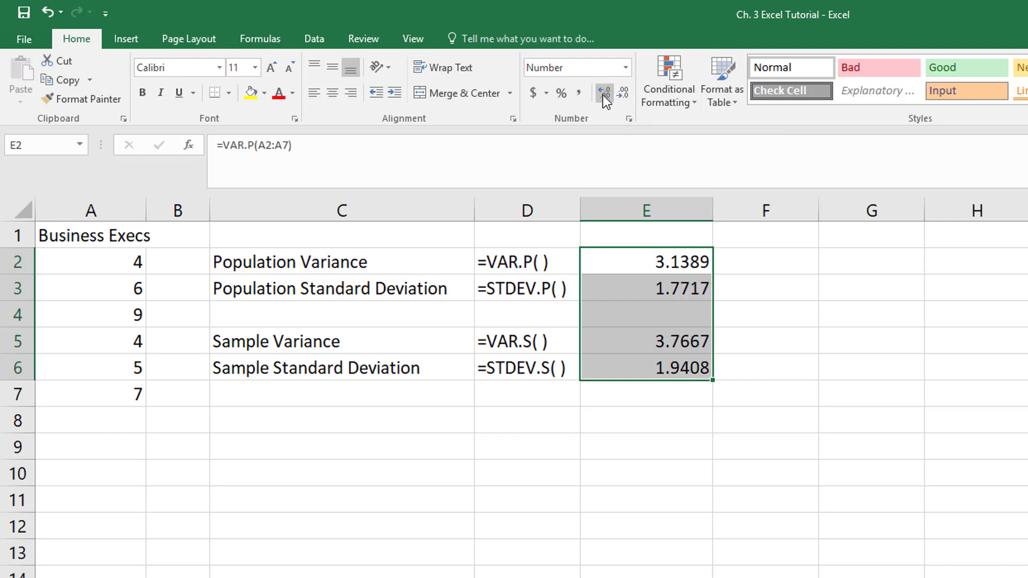
click(654, 448)
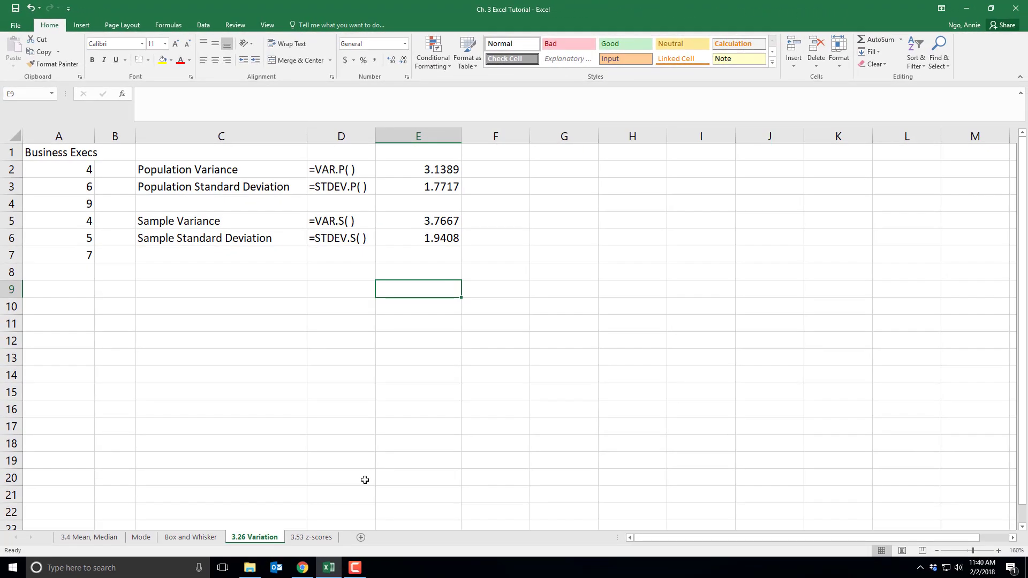
- Switch to the 3.53 z-scores sheet and widen column A to fit the x labels
click(314, 538)
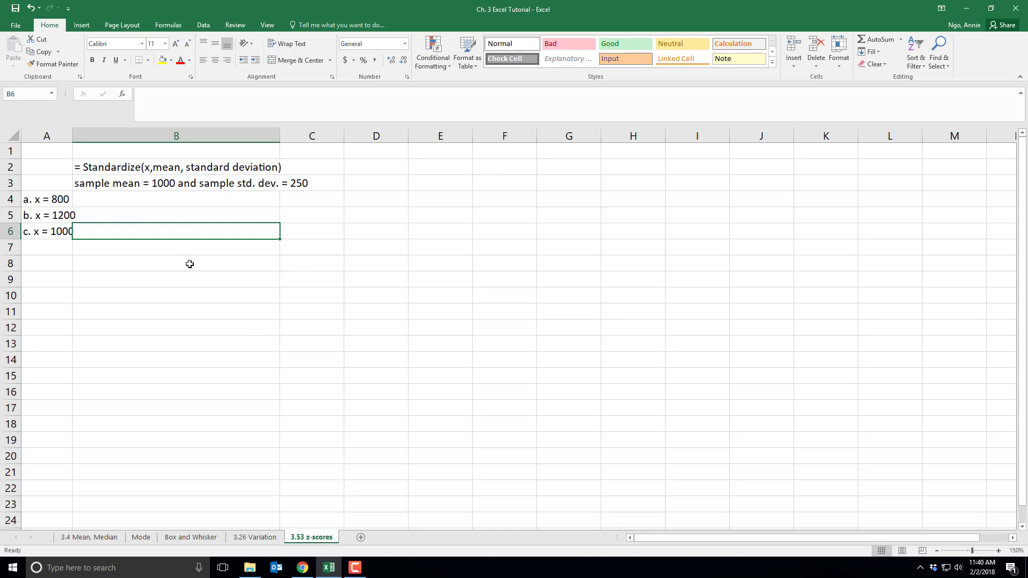
drag(74, 135, 100, 135)
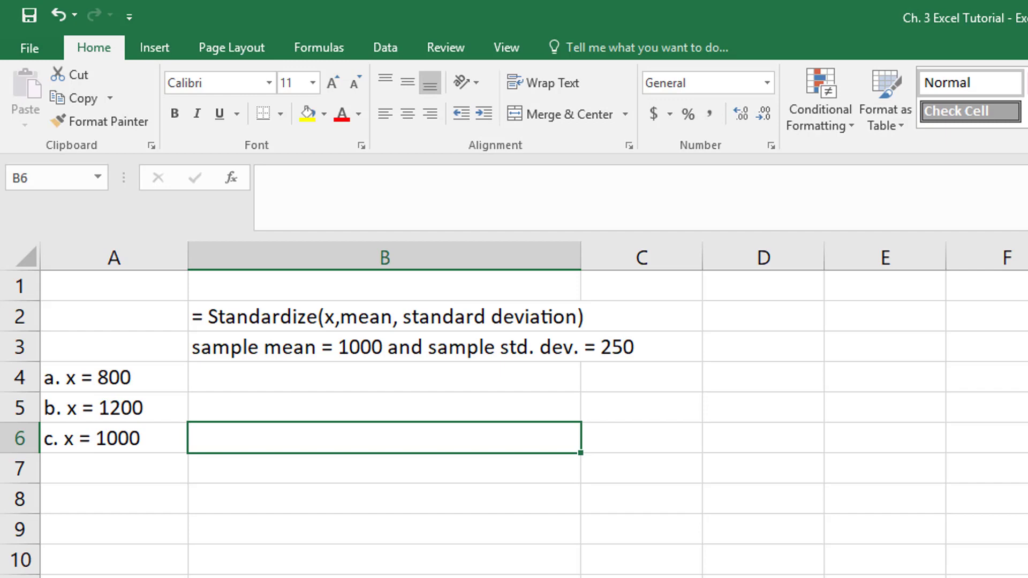
click(425, 317)
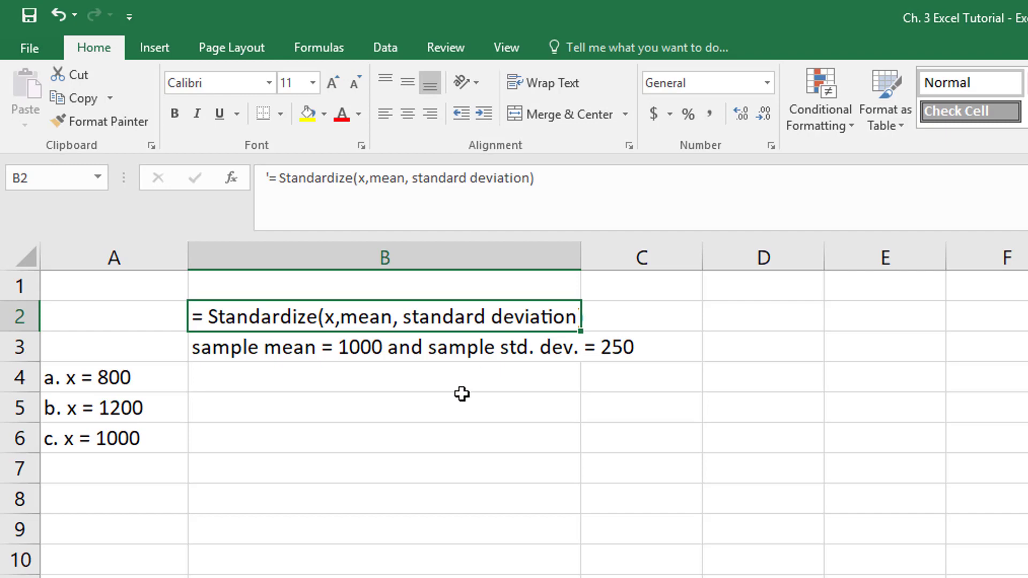
click(461, 378)
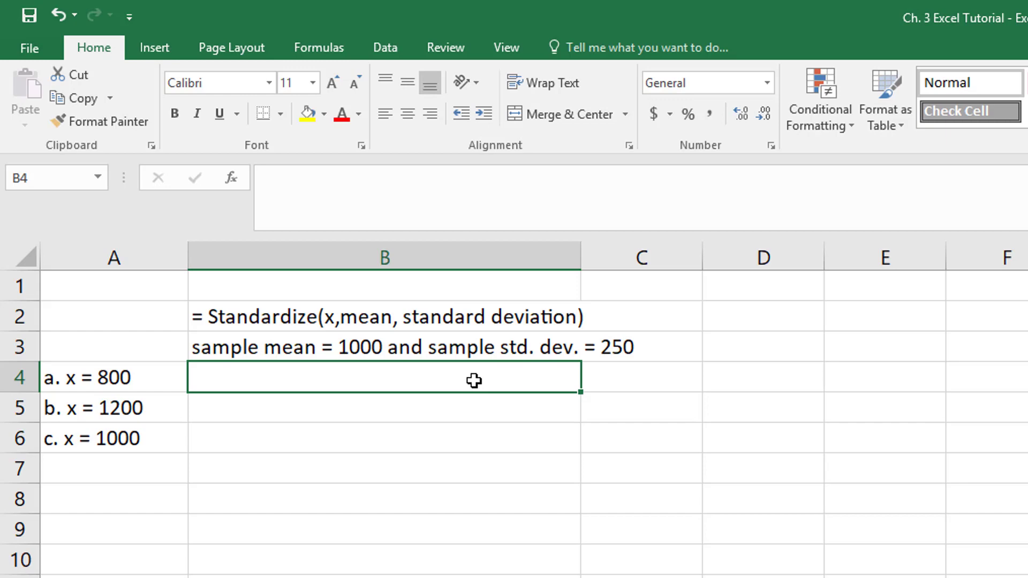
- Enter =STANDARDIZE(800,1000,250) in B4, giving a z-score of -0.8
double_click(345, 379)
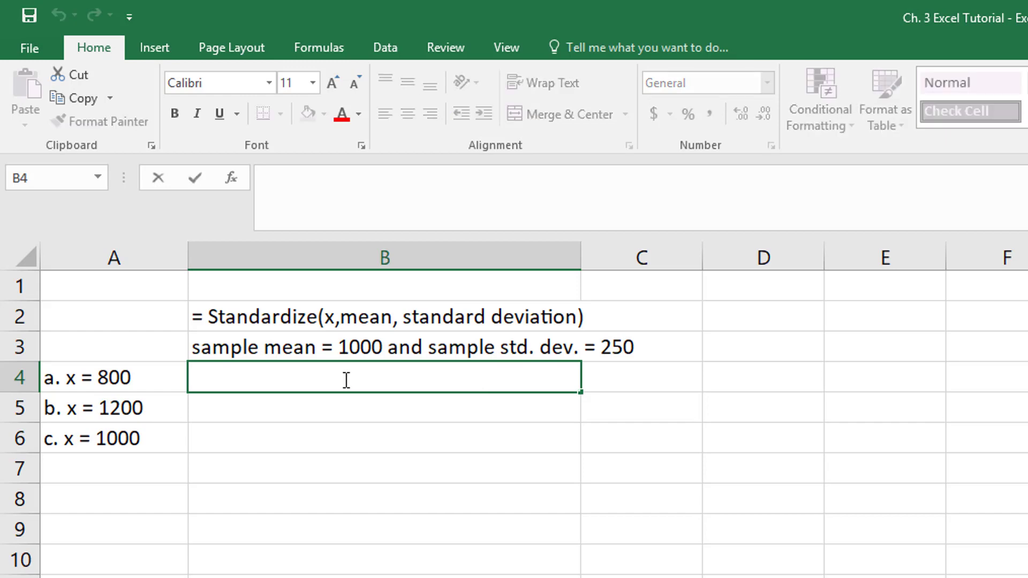
text(=STA)
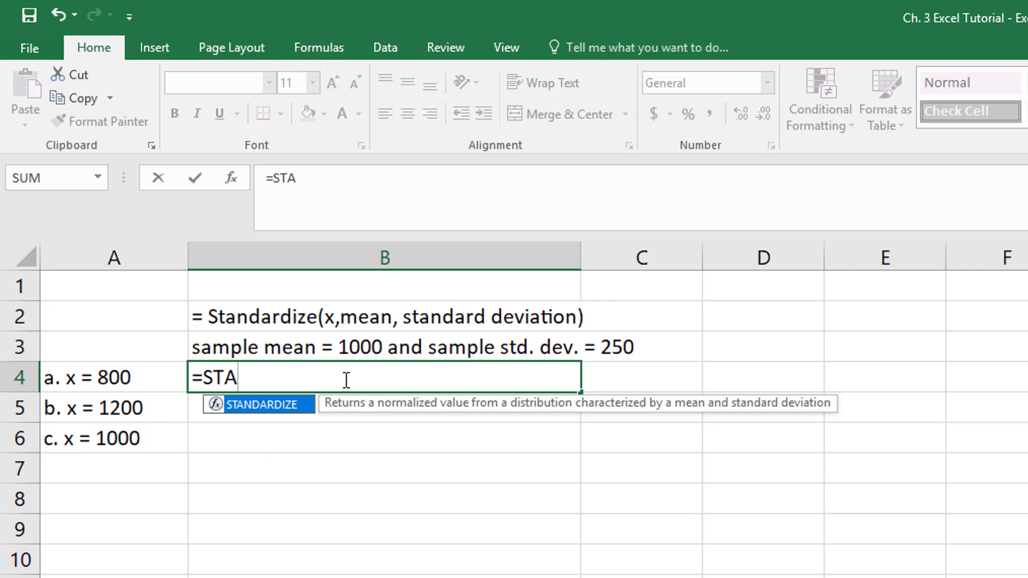
double_click(270, 404)
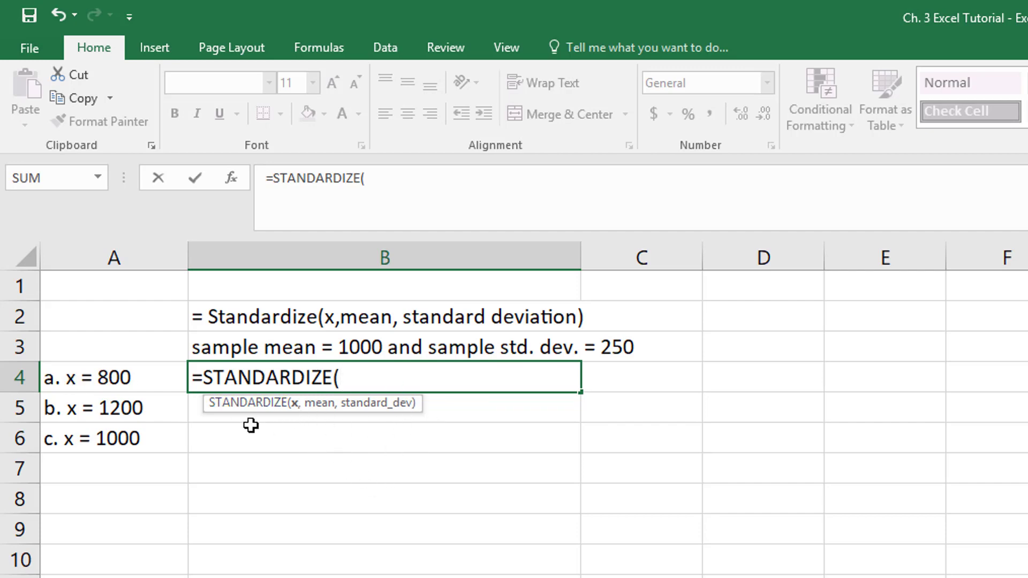
text(800)
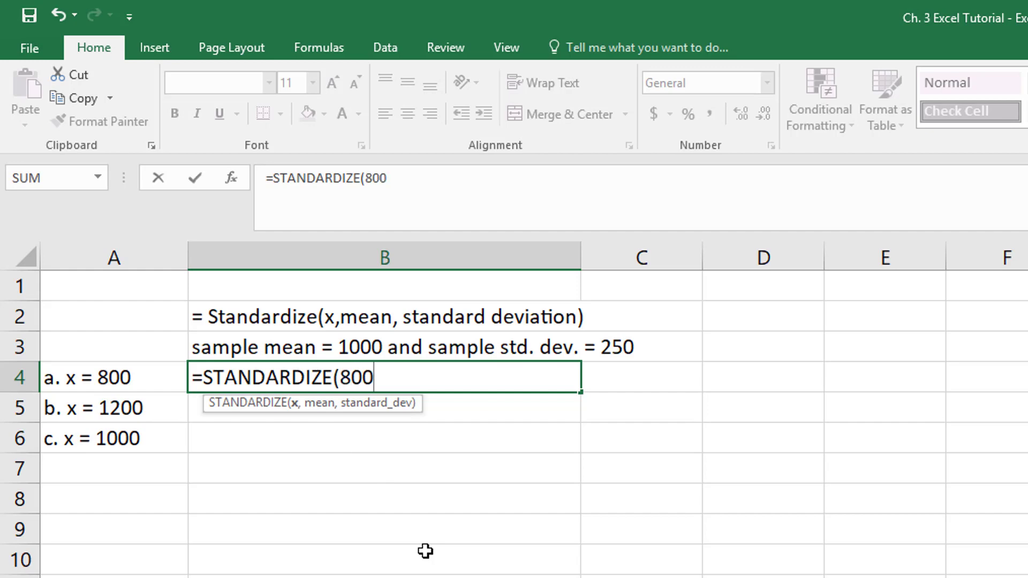
text(,)
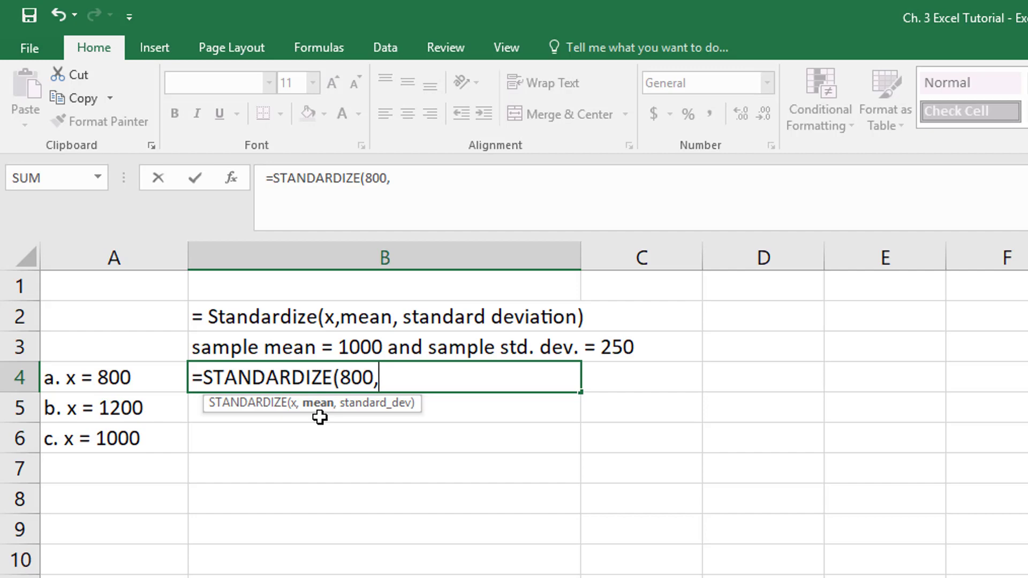
text(1000)
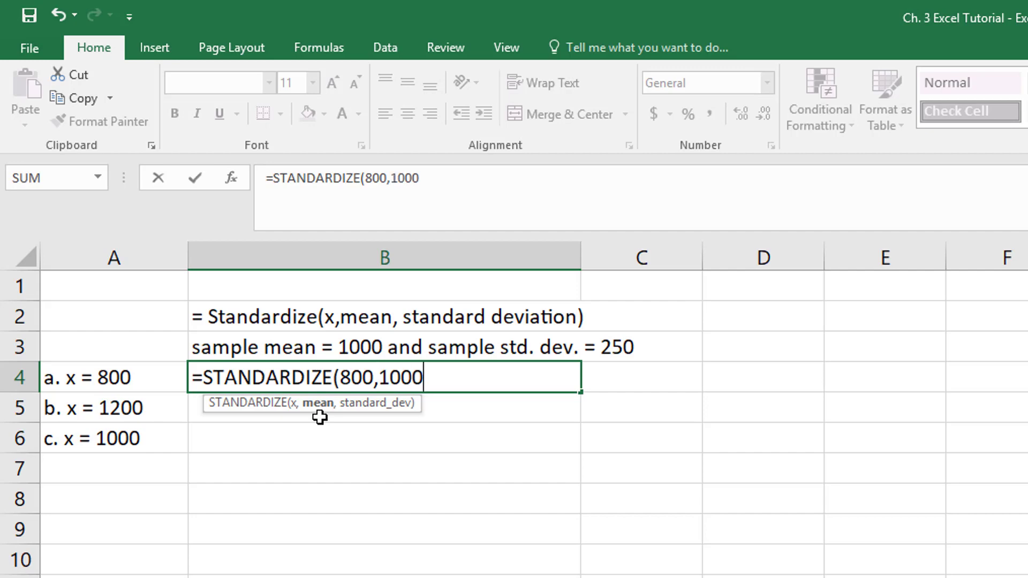
text(,)
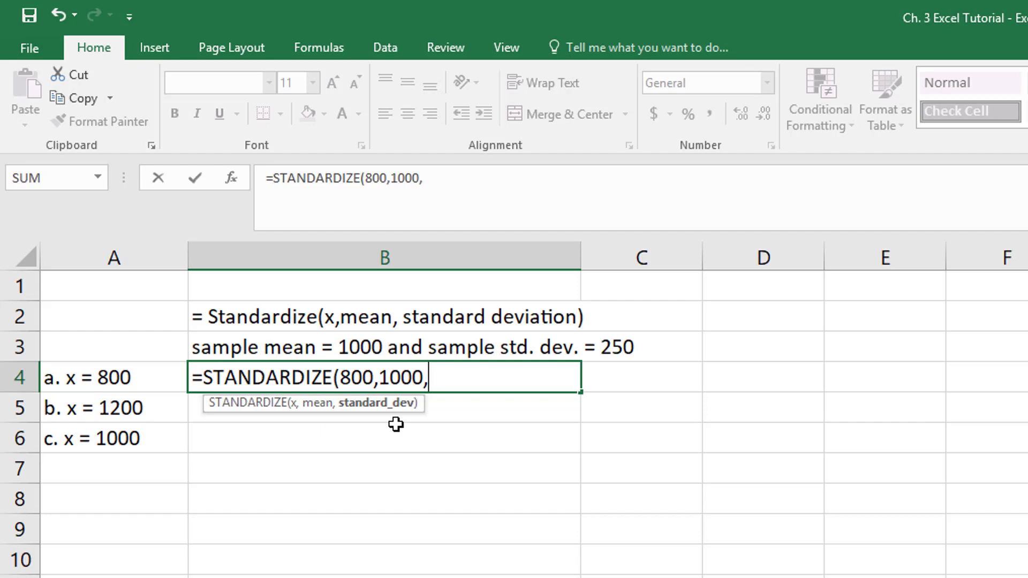
text(250)
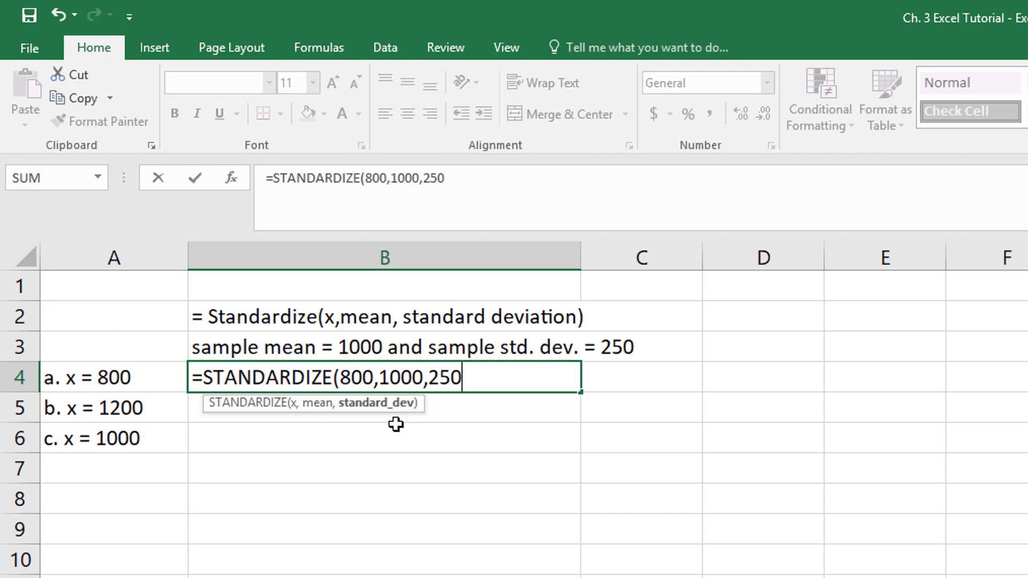
text())
key(Return)
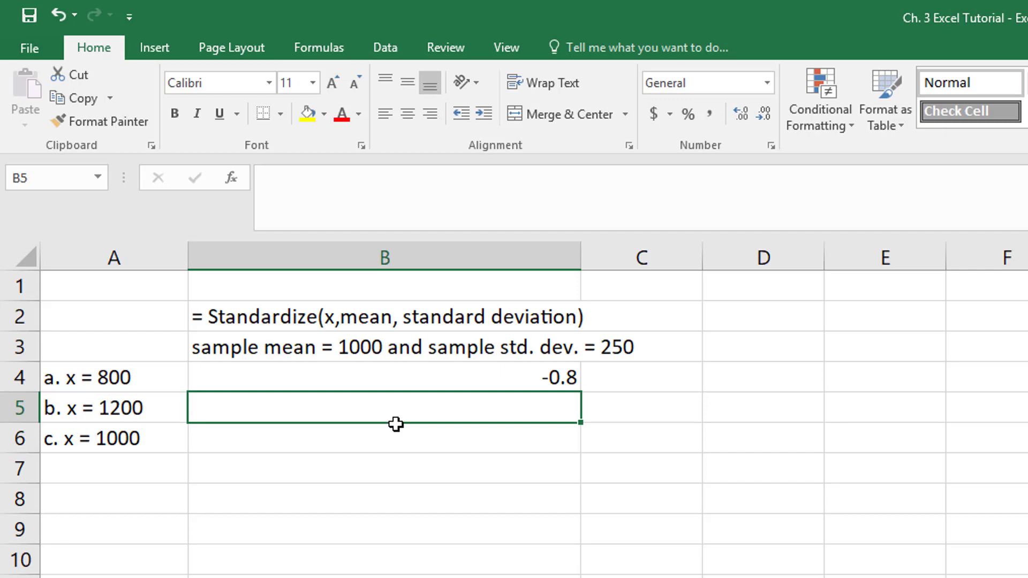
- Enter =STANDARDIZE(1200,1000,250) in B5, giving a z-score of 0.8
text(=S)
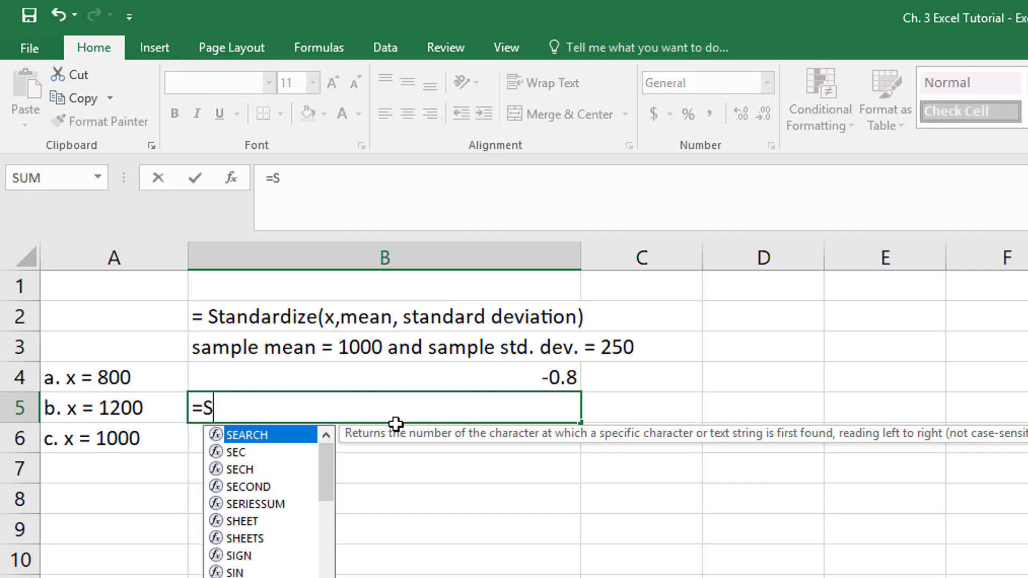
text(TA)
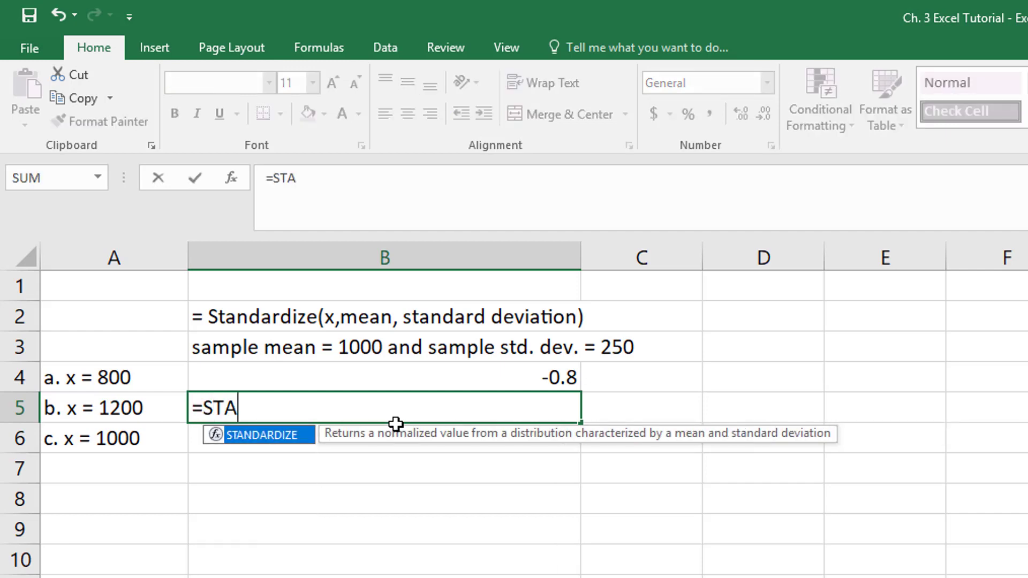
double_click(269, 439)
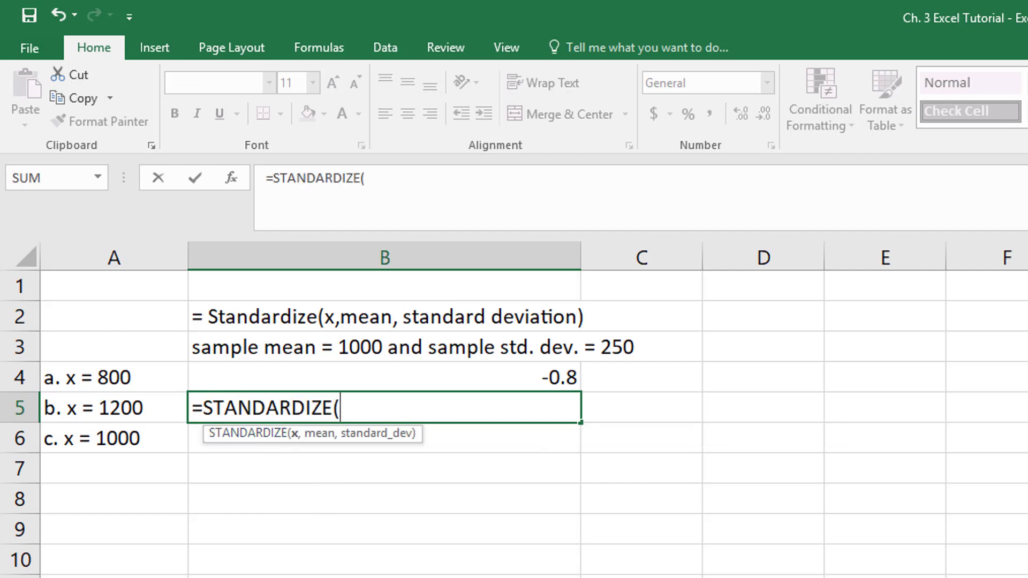
text(1200,)
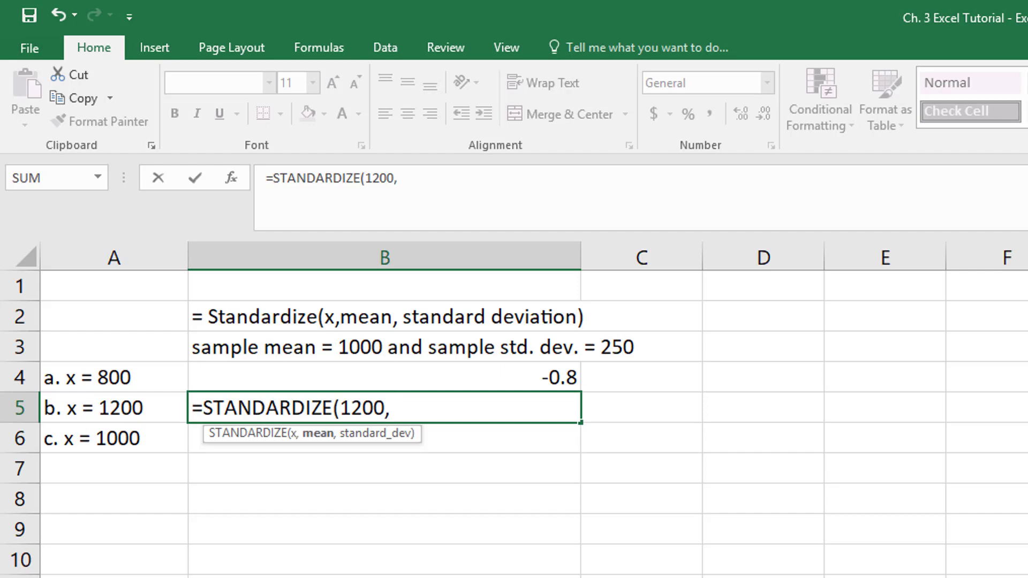
text(1000,)
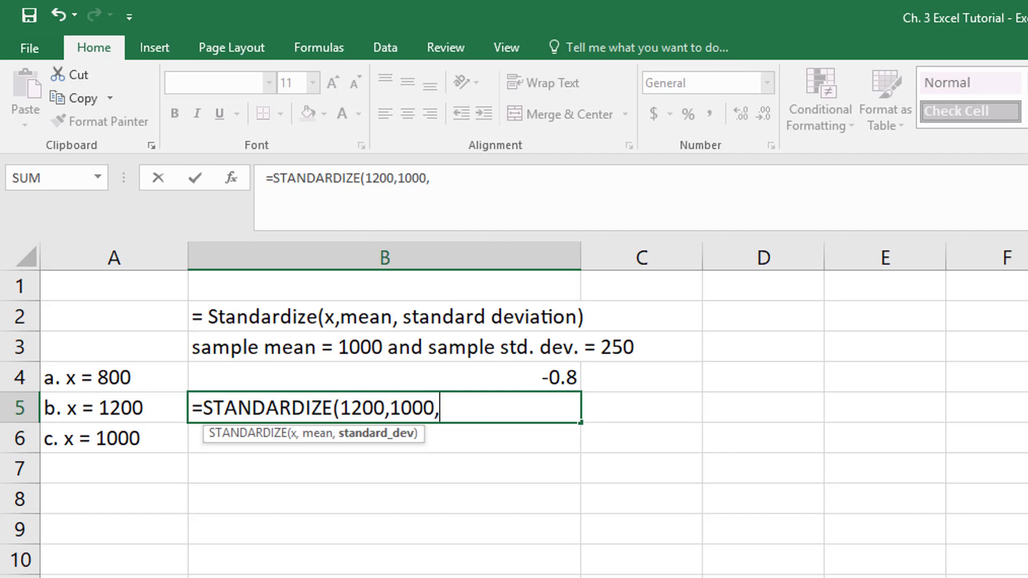
text(250)
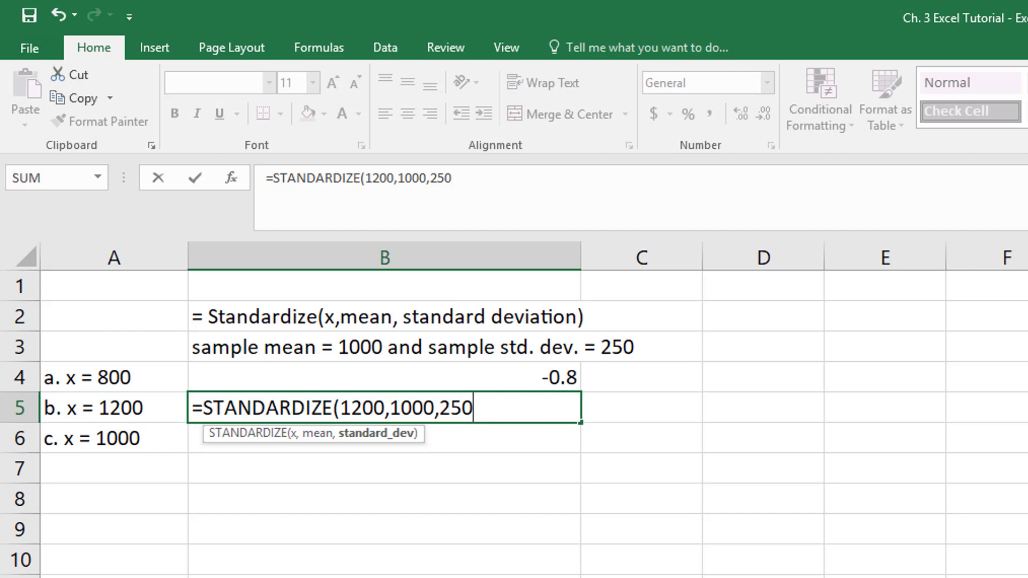
text())
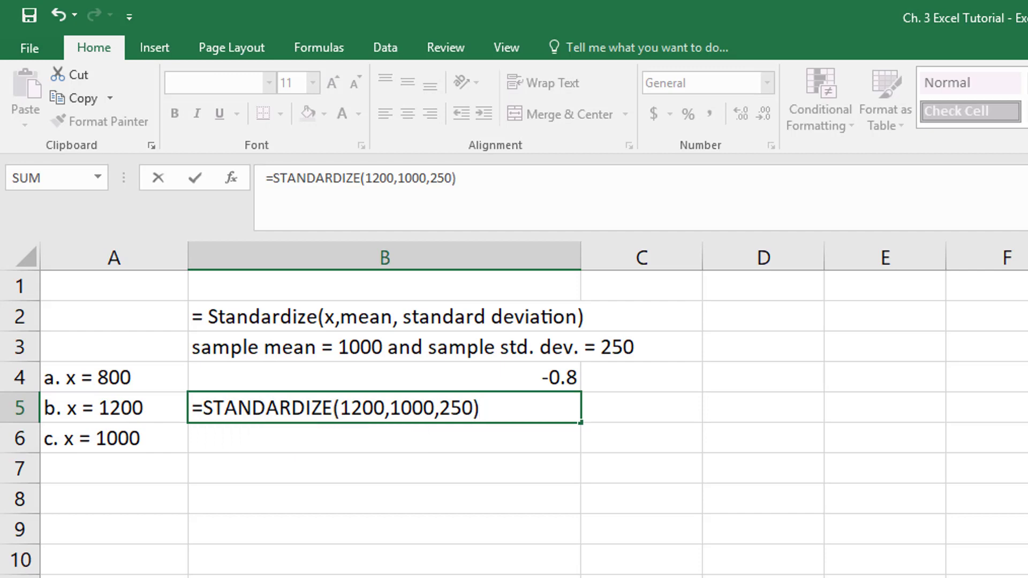
key(Return)
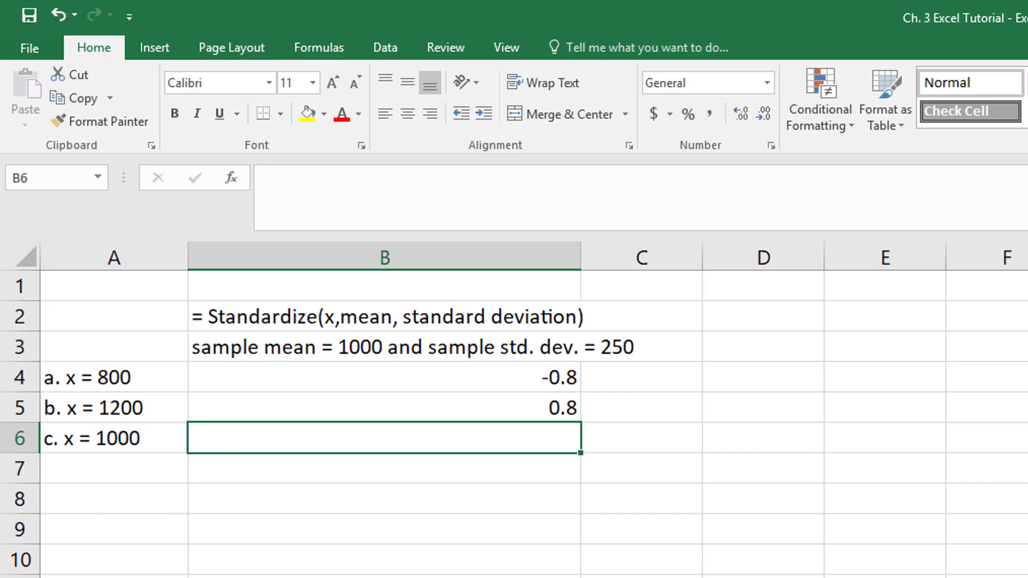
- Enter =STANDARDIZE(1000,1000,250) in B6, giving a z-score of 0
text(=STAN)
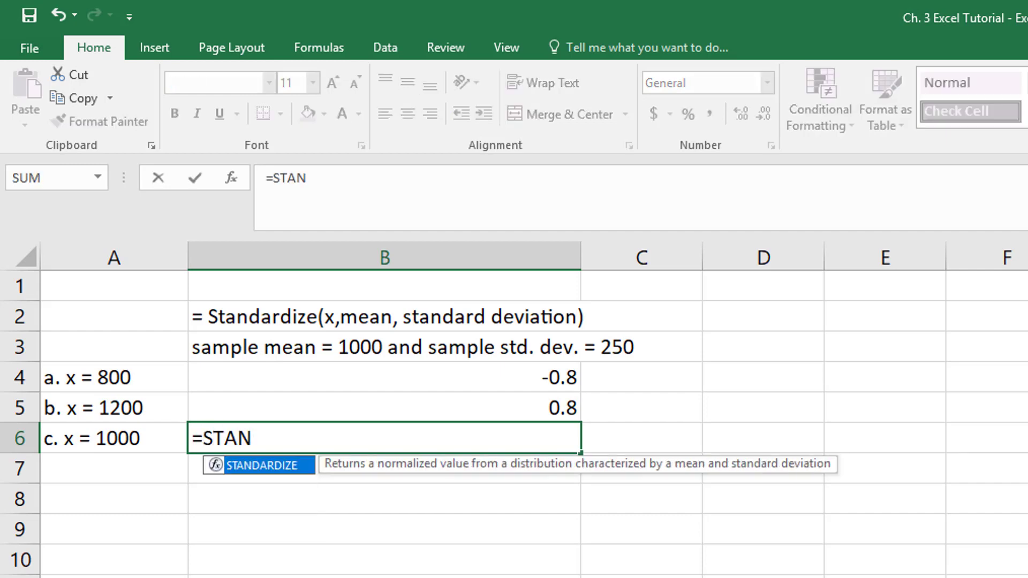
double_click(268, 466)
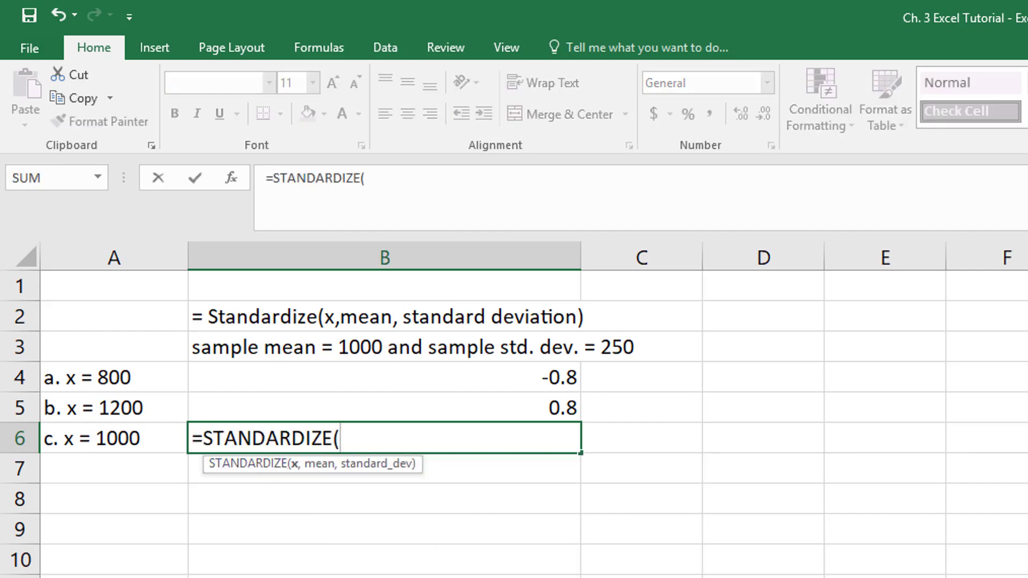
text(1000)
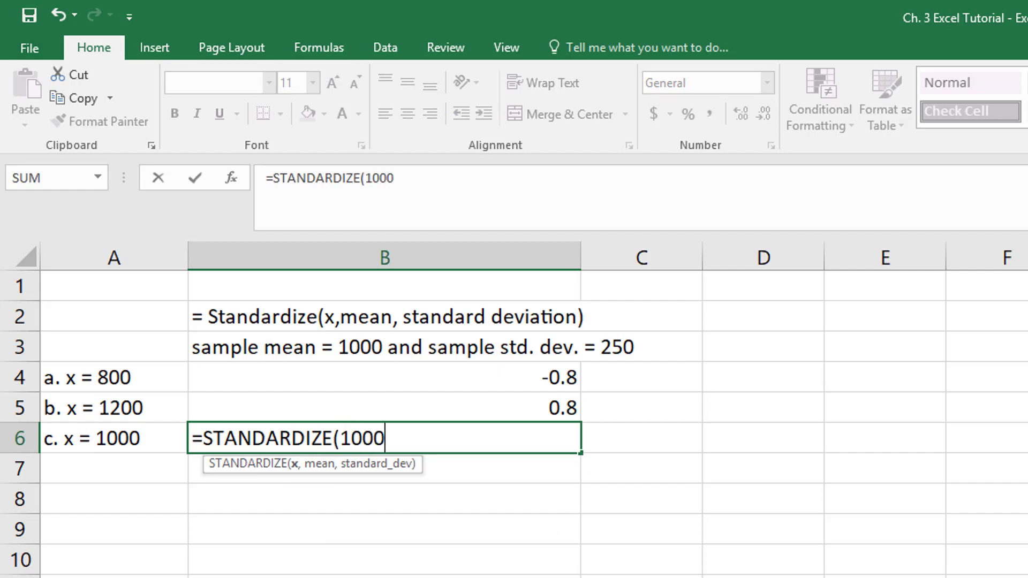
text(,)
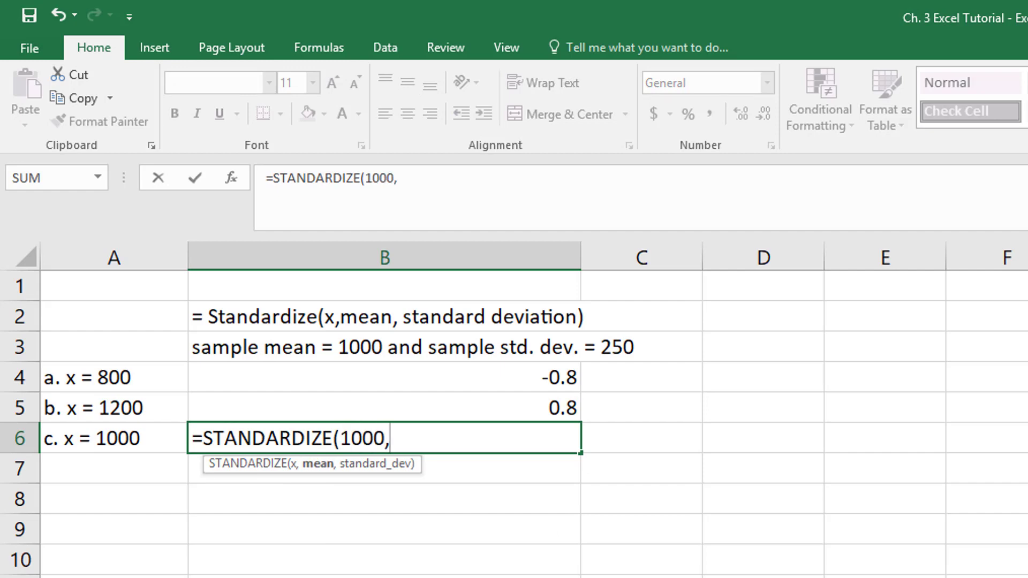
text(1000)
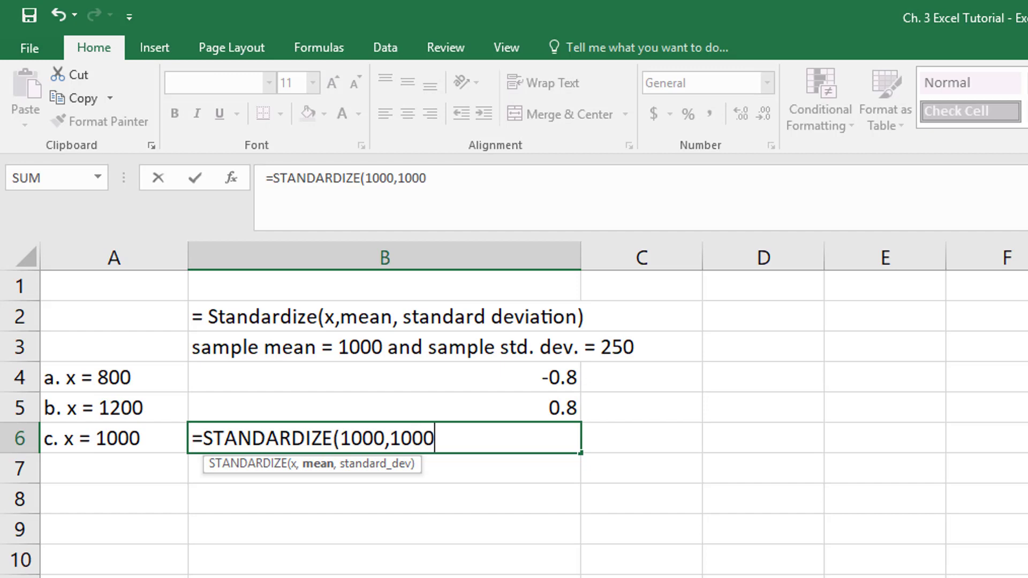
text(,)
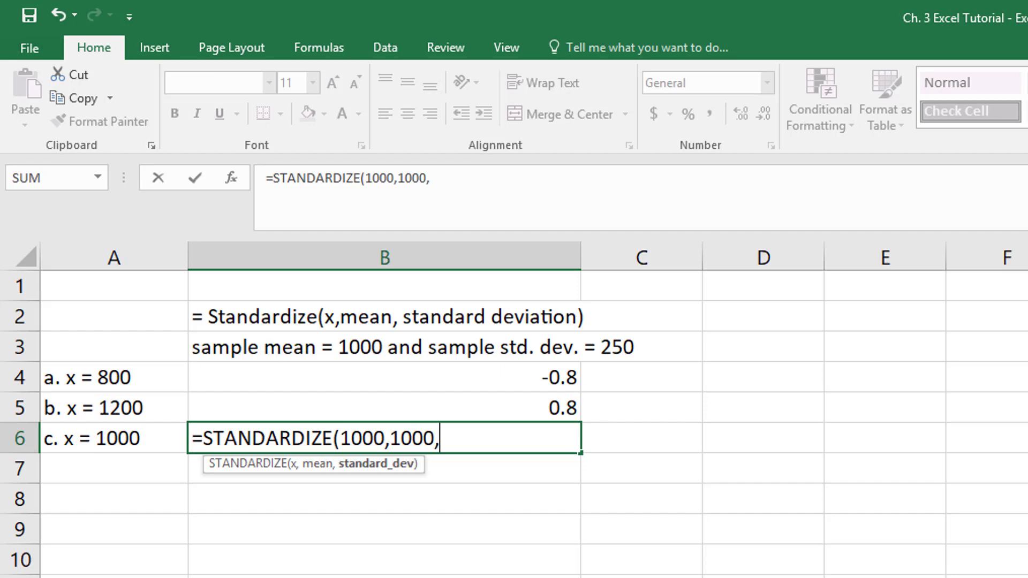
text(250)
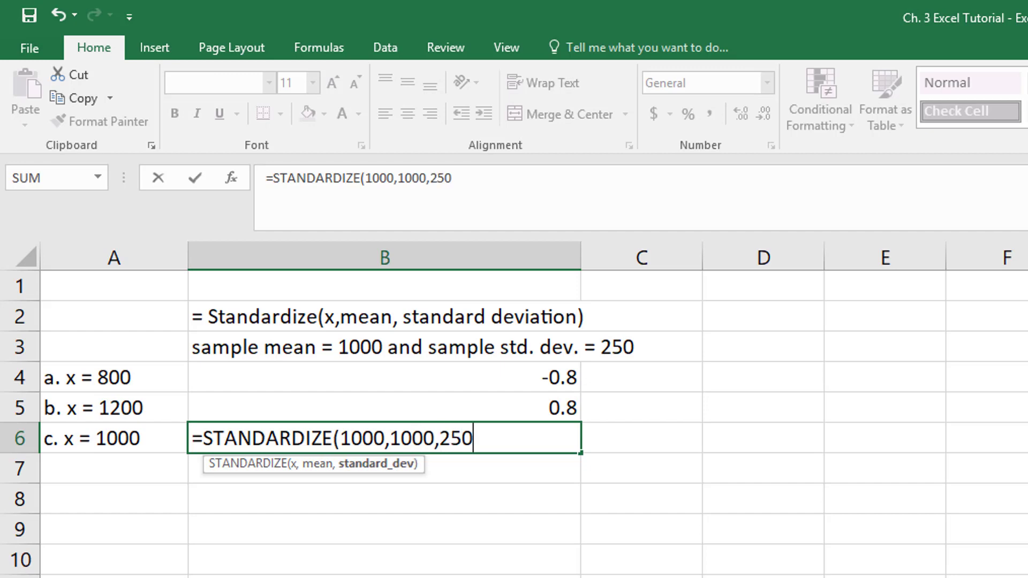
text())
key(Return)
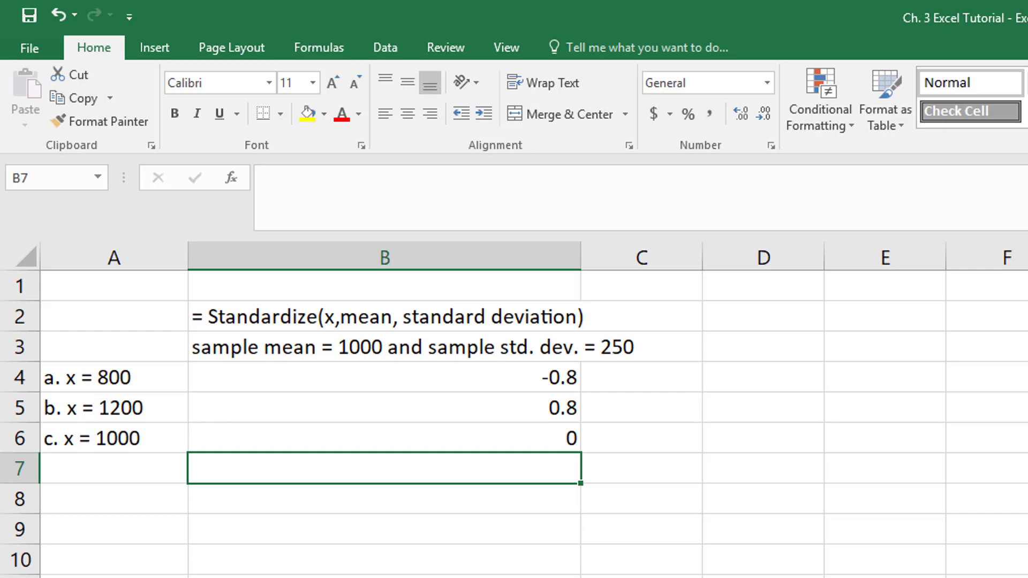
click(129, 453)
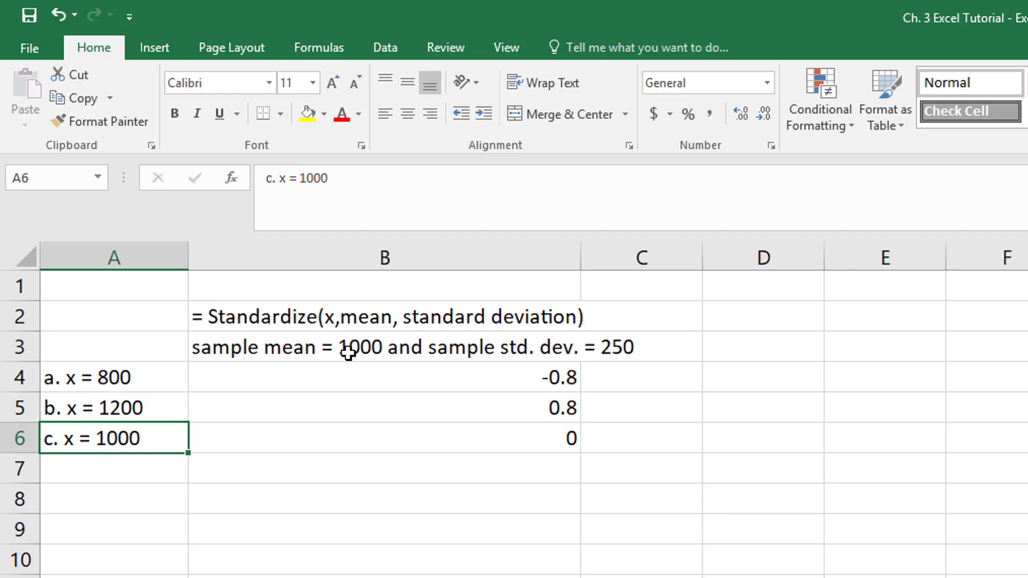
click(344, 498)
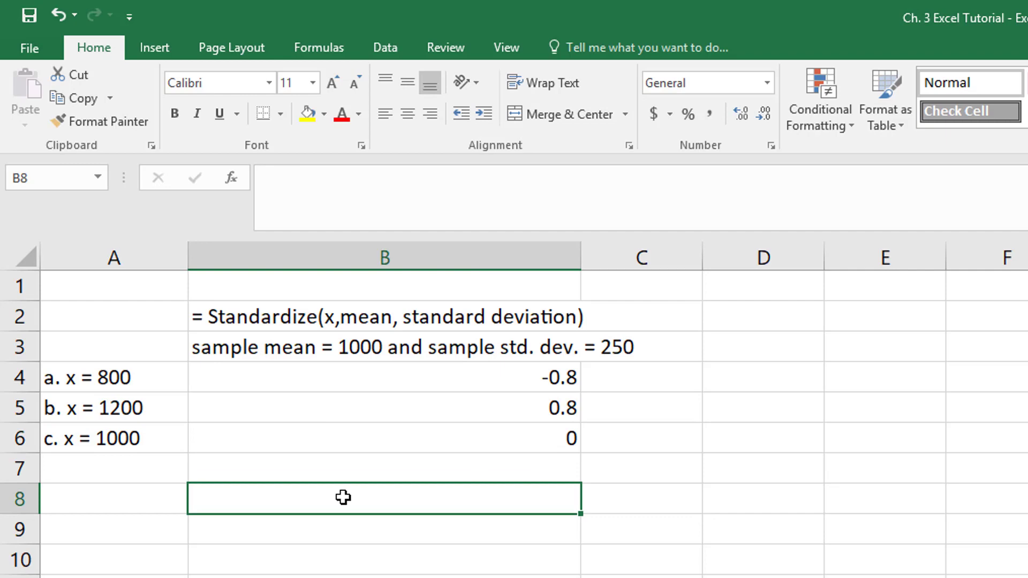